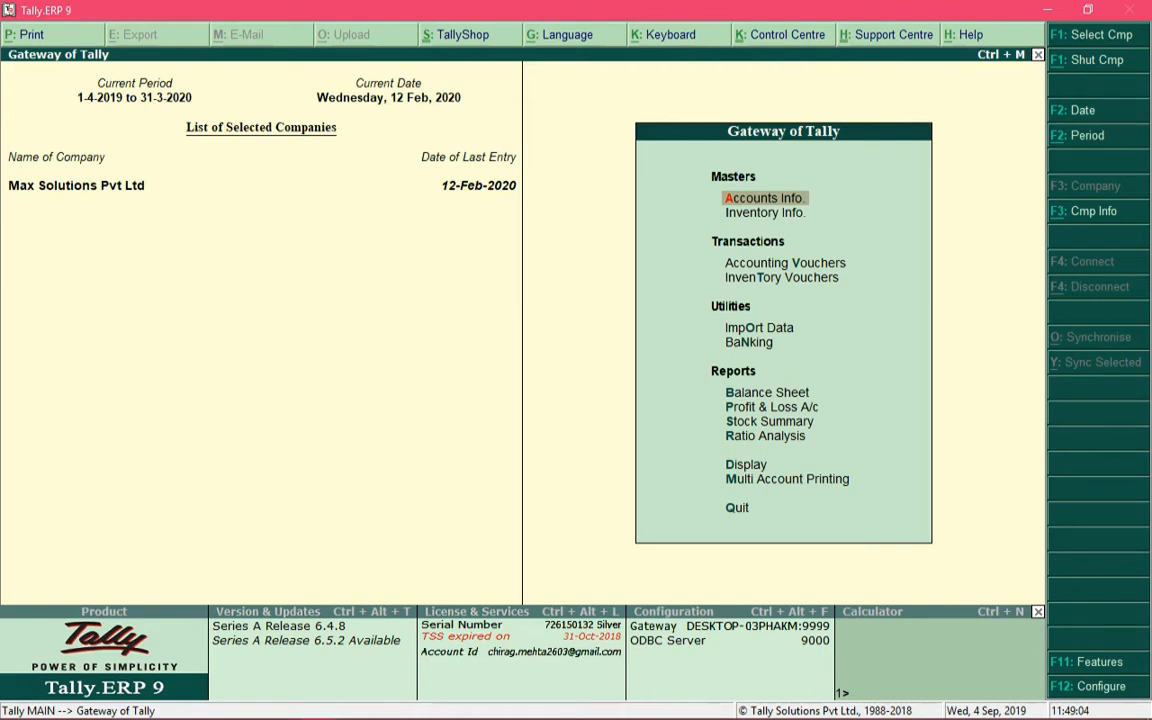
Step: Turn on Maintain payroll in the company's Accounting Features and accept the change
{"action": "key", "text": "F11"}
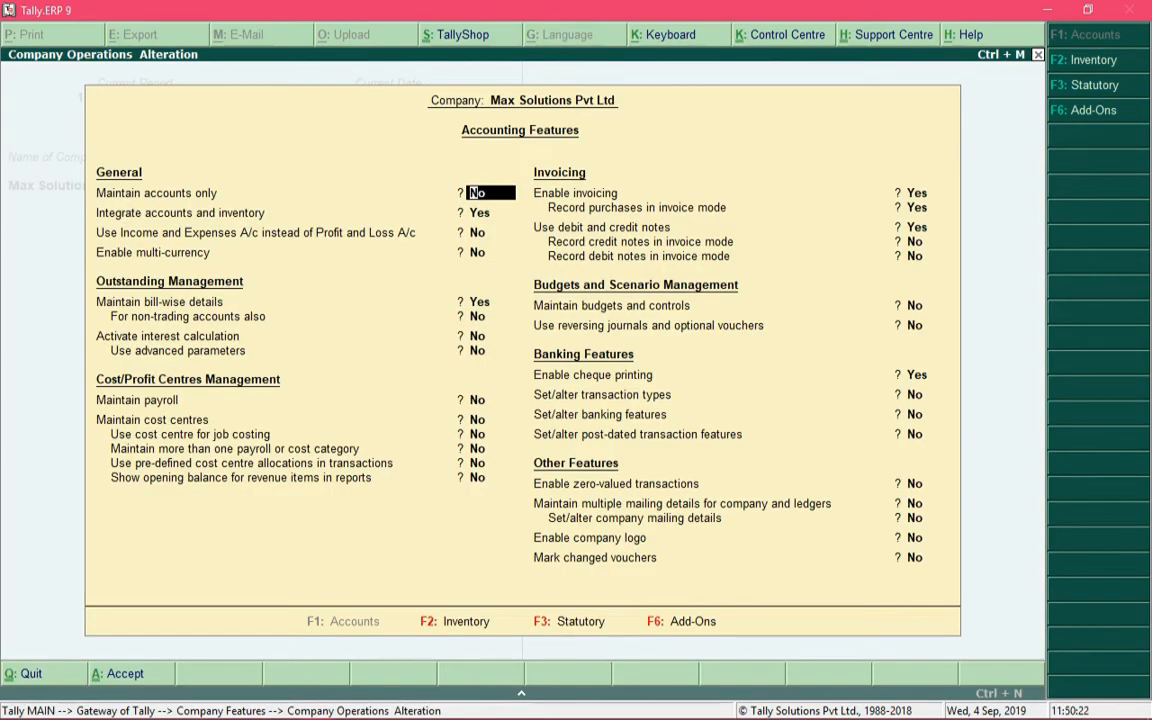
{"action": "left_click", "coordinate": [490, 400]}
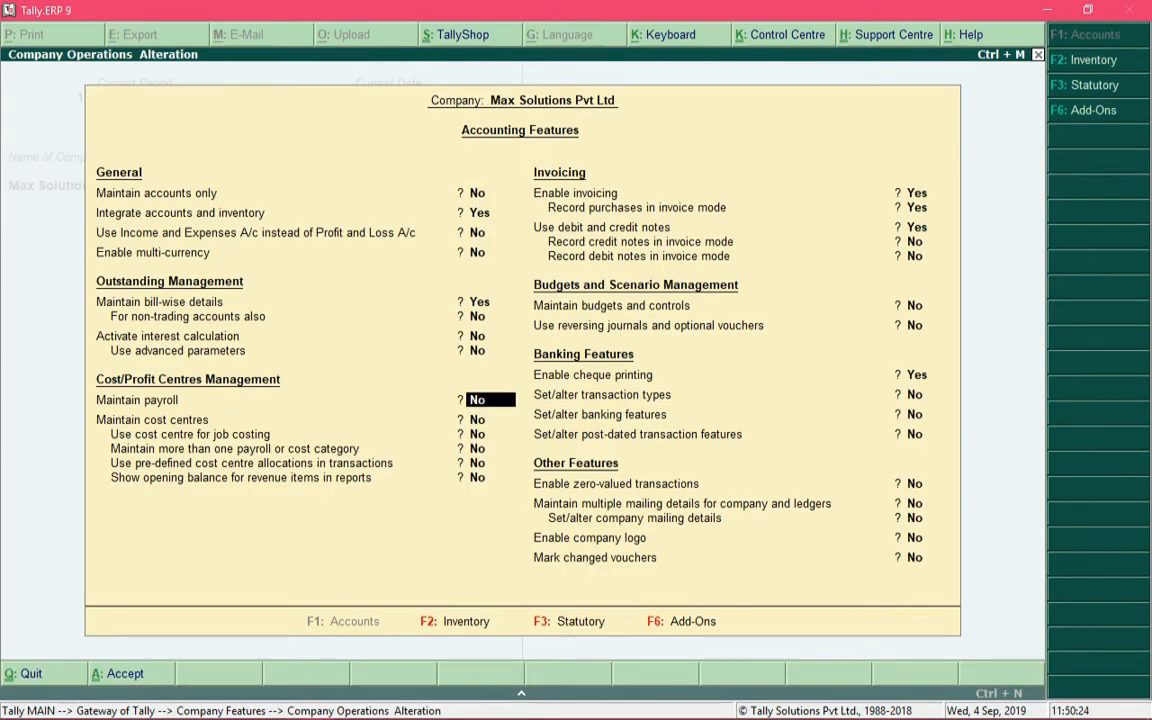
{"action": "type", "text": "y"}
{"action": "key", "text": "Return"}
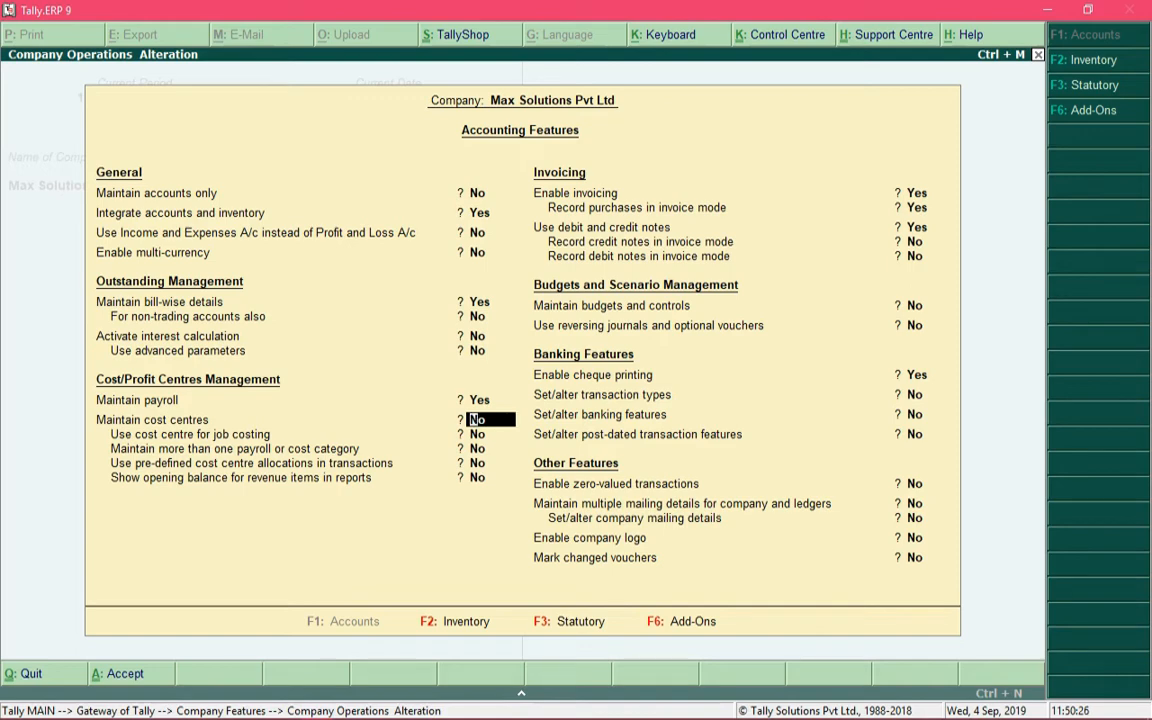
{"action": "key", "text": "ctrl+a"}
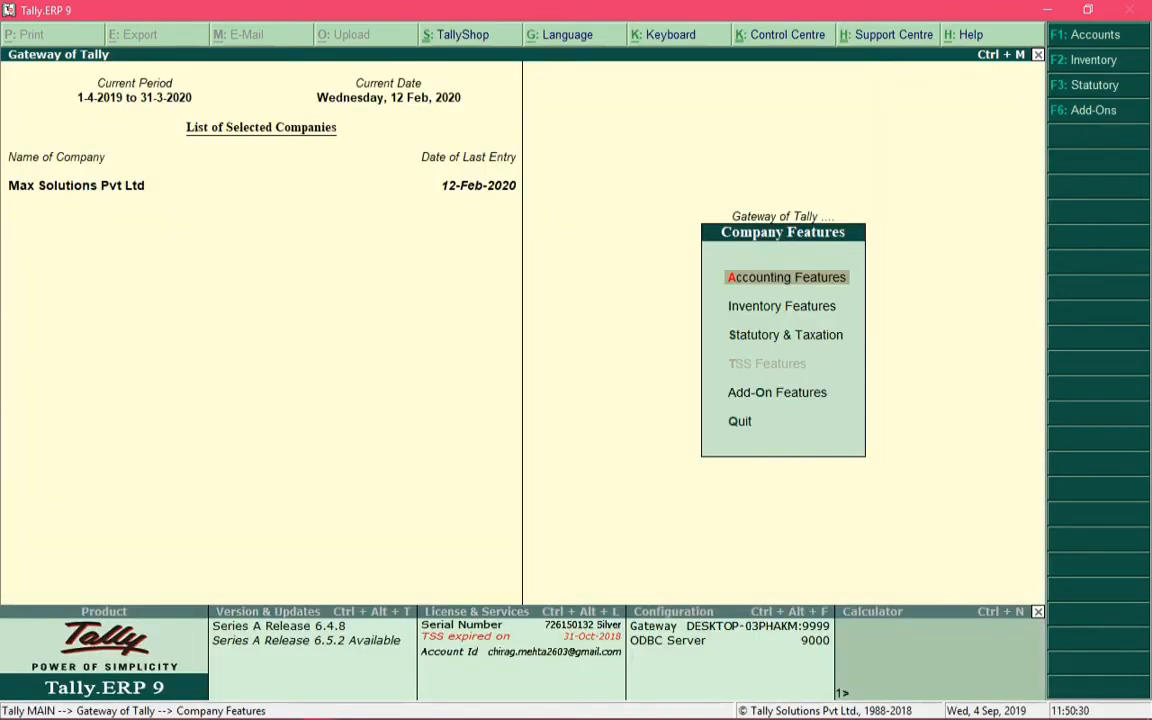
Step: Return to Gateway of Tally and check the new Payroll Info. and Payroll Vouchers entries
{"action": "key", "text": "Escape"}
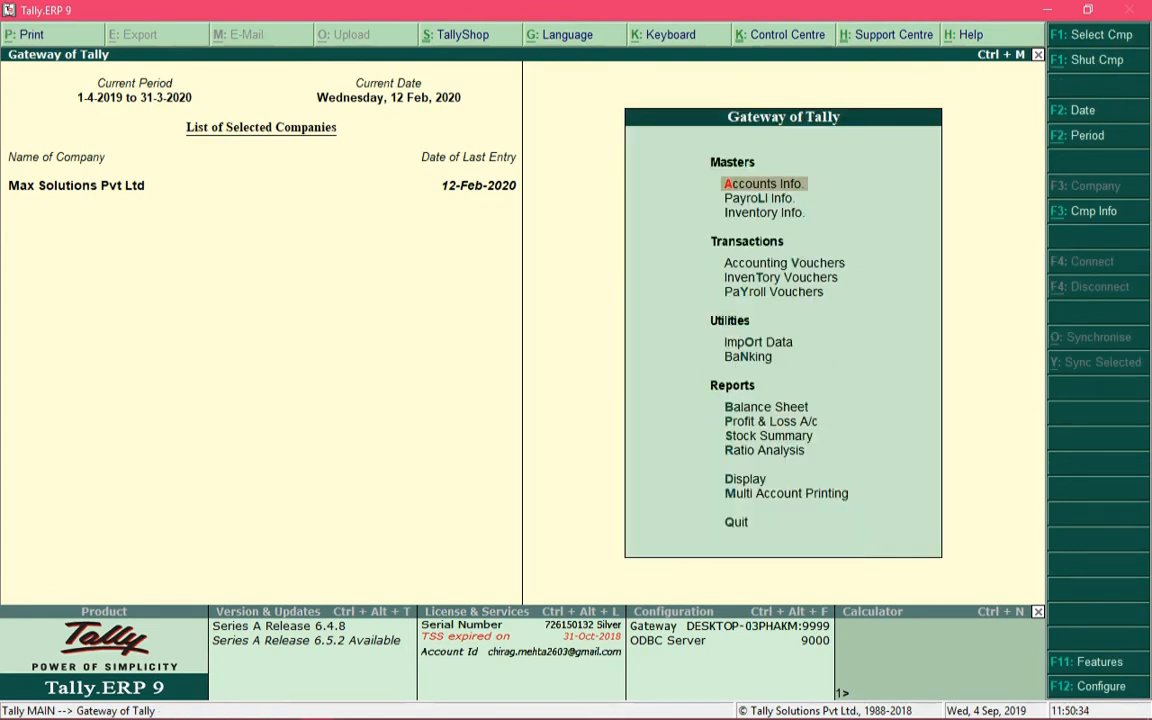
{"action": "key", "text": "Down"}
{"action": "key", "text": "Down"}
{"action": "key", "text": "Down"}
{"action": "key", "text": "Down"}
{"action": "key", "text": "Down"}
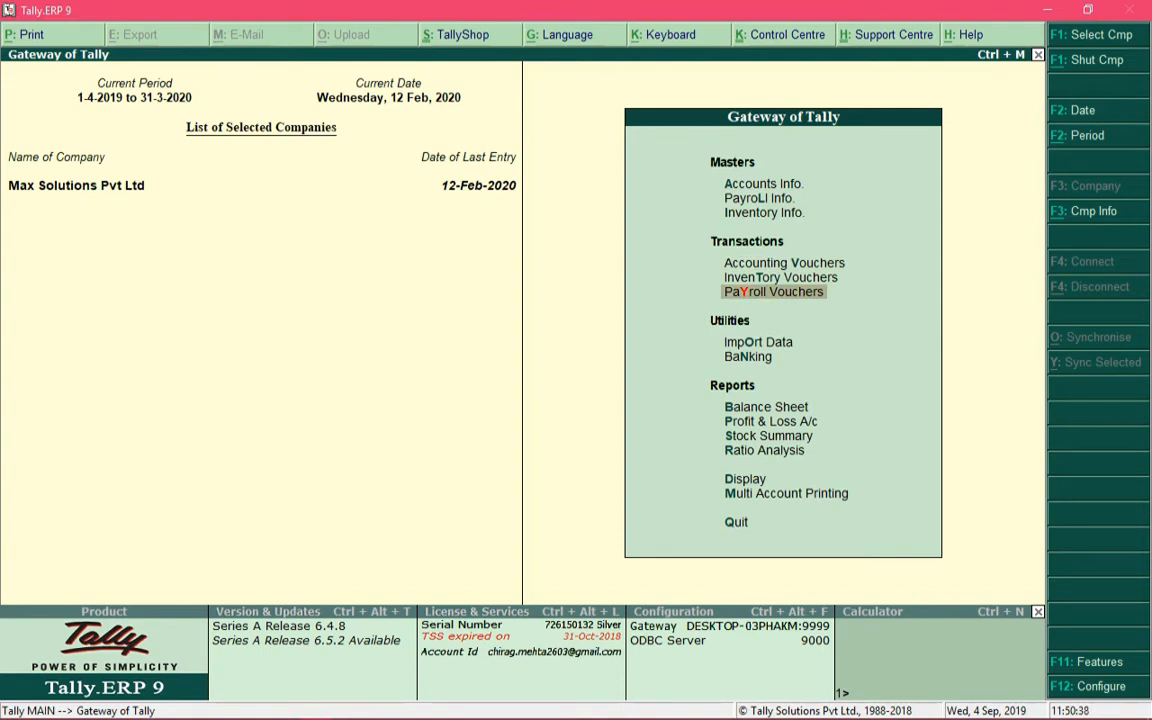
{"action": "key", "text": "Up"}
{"action": "key", "text": "Up"}
{"action": "key", "text": "Up"}
{"action": "key", "text": "Up"}
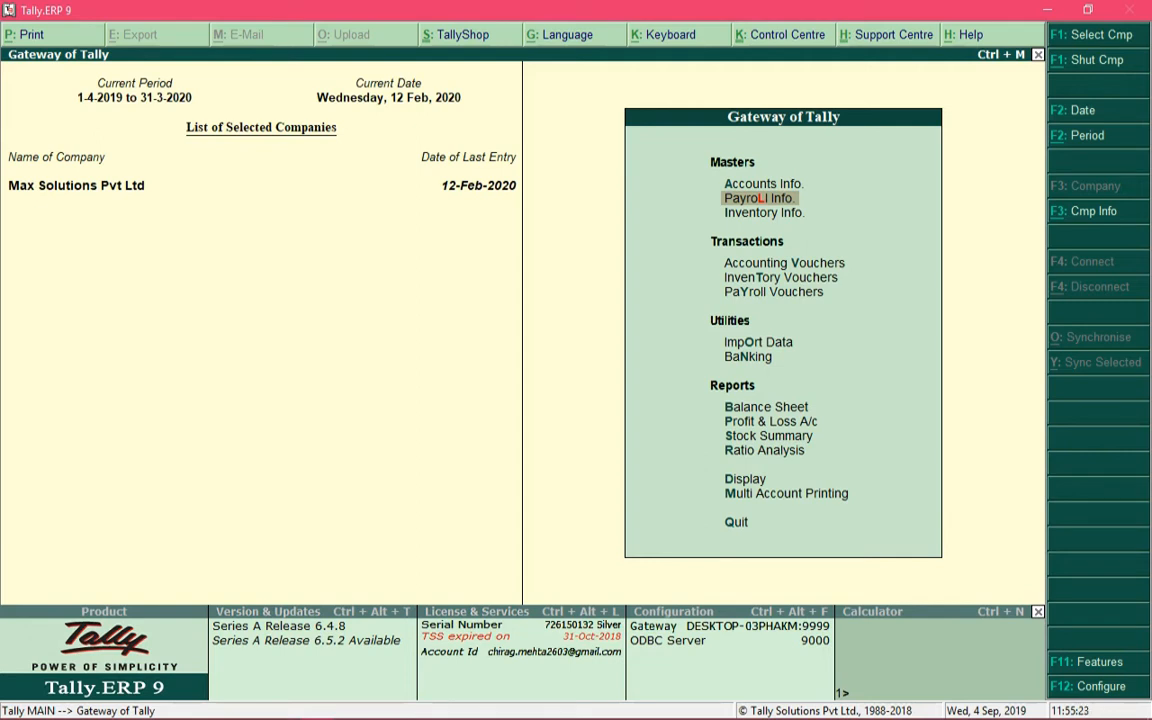
Step: In Statutory & Taxation, set Enable payroll statutory and Set/alter payroll statutory details to Yes
{"action": "key", "text": "F11"}
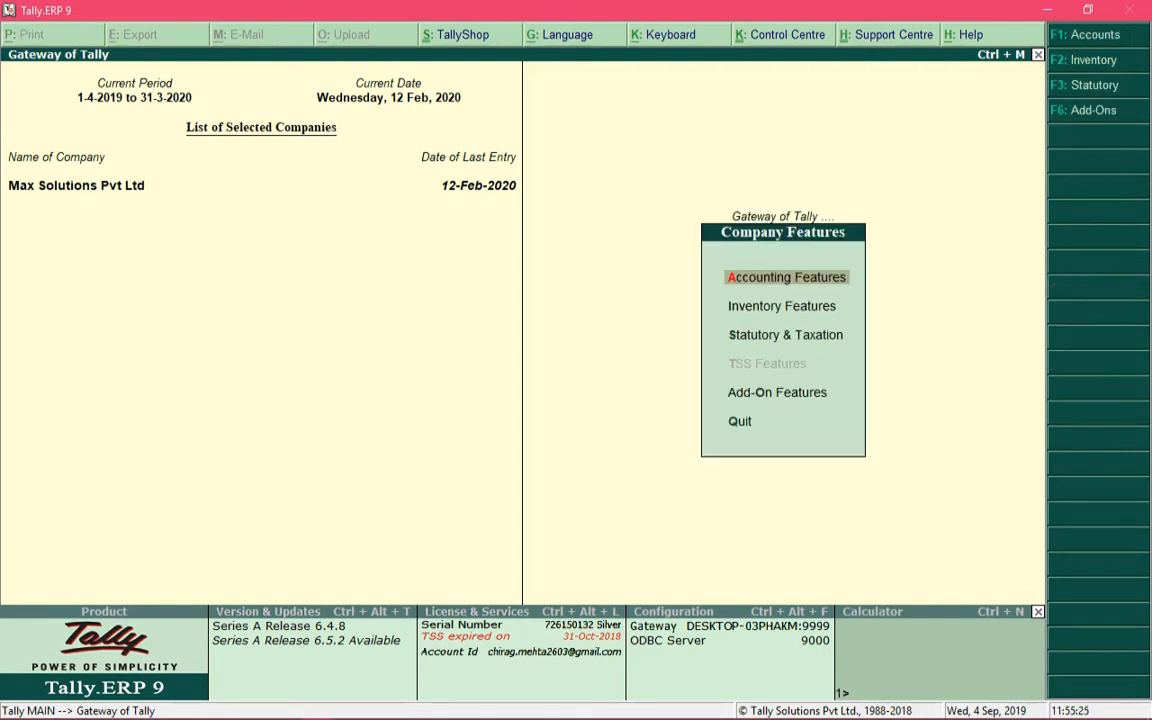
{"action": "key", "text": "Down"}
{"action": "key", "text": "Down"}
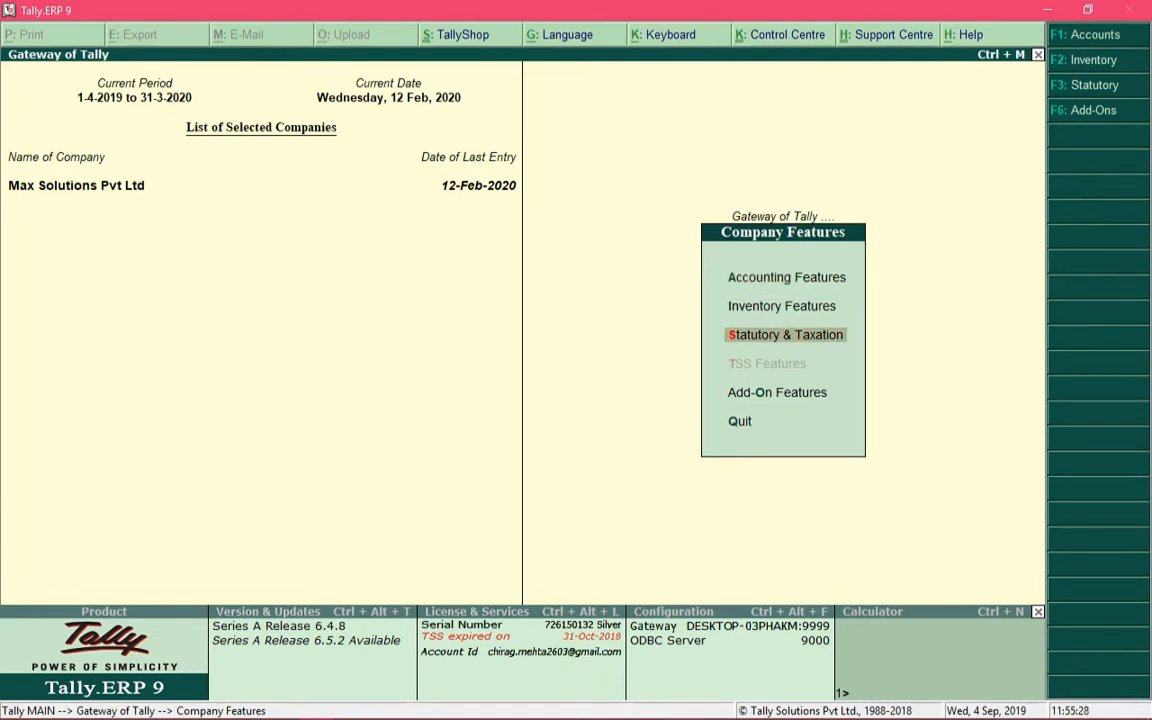
{"action": "key", "text": "Return"}
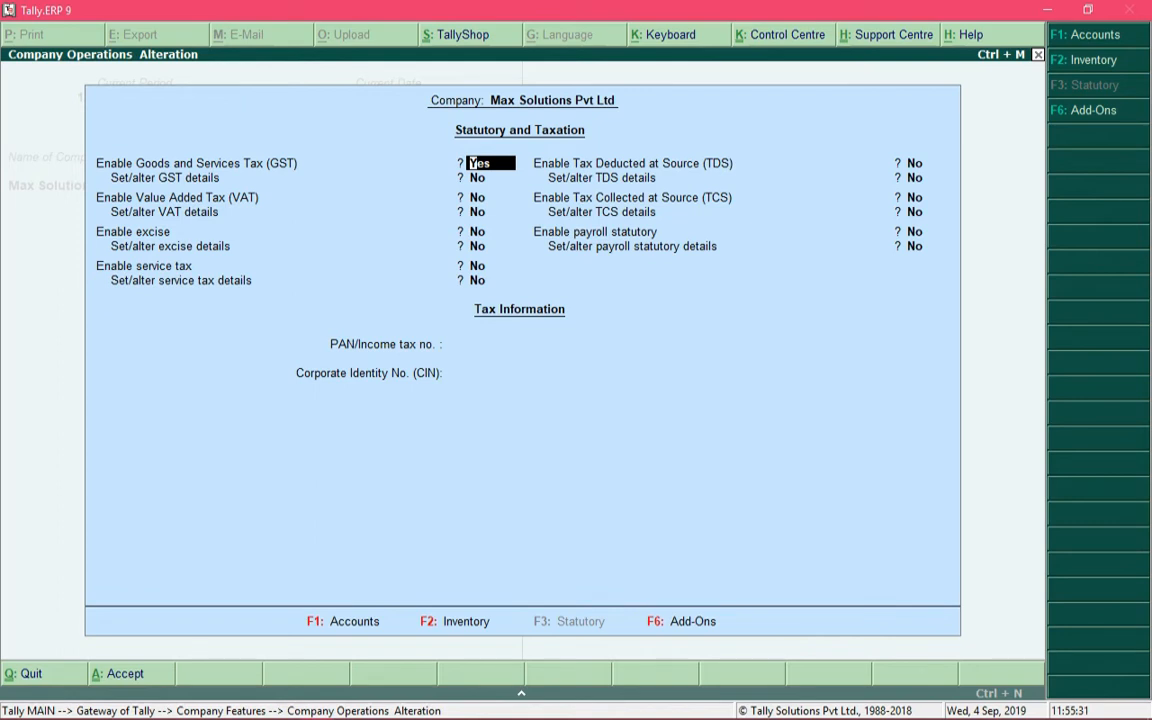
{"action": "left_click", "coordinate": [927, 232]}
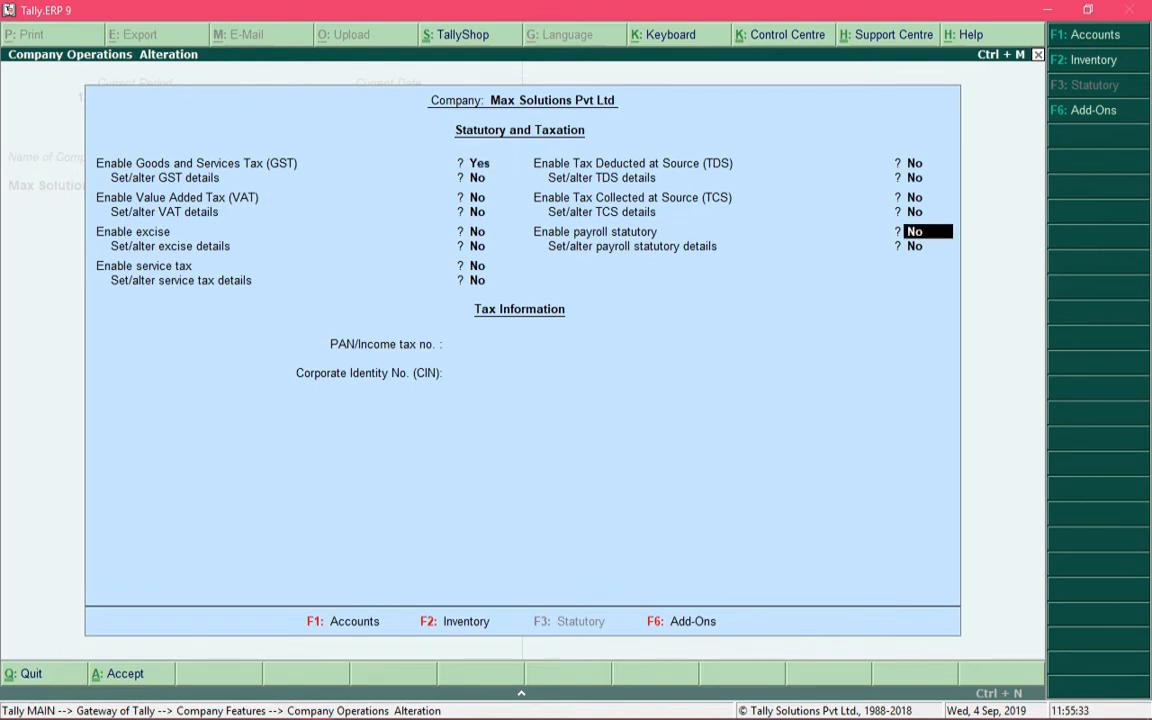
{"action": "type", "text": "y"}
{"action": "key", "text": "Return"}
{"action": "type", "text": "y"}
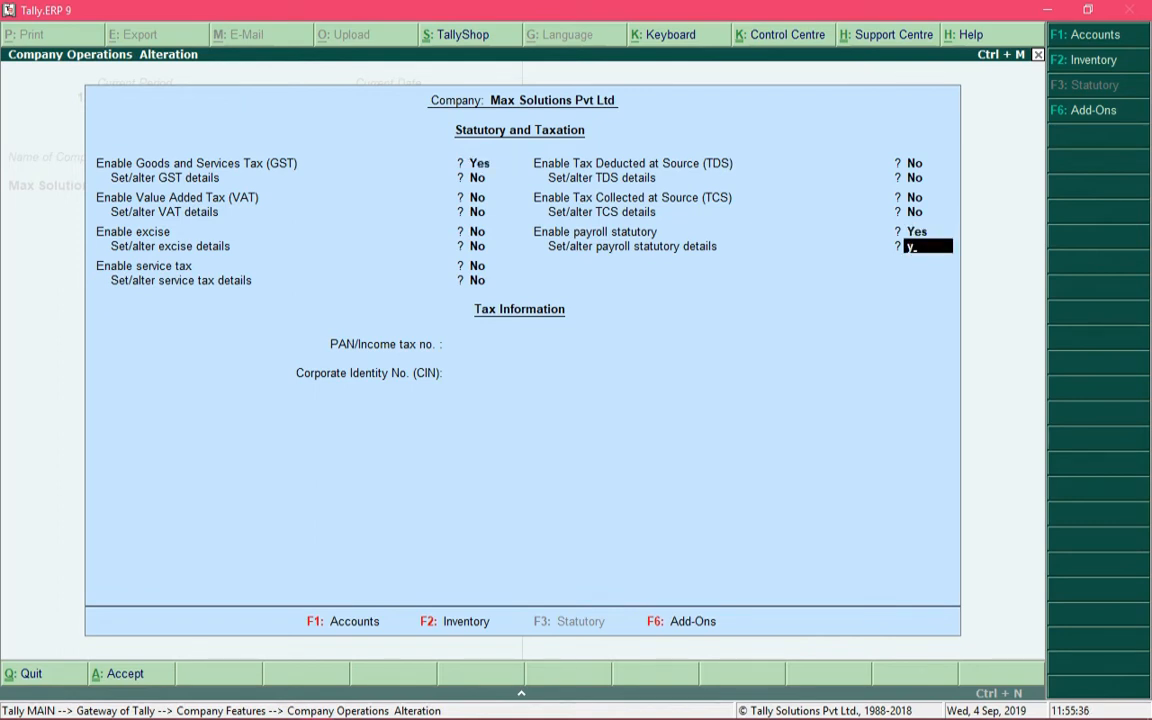
{"action": "key", "text": "Return"}
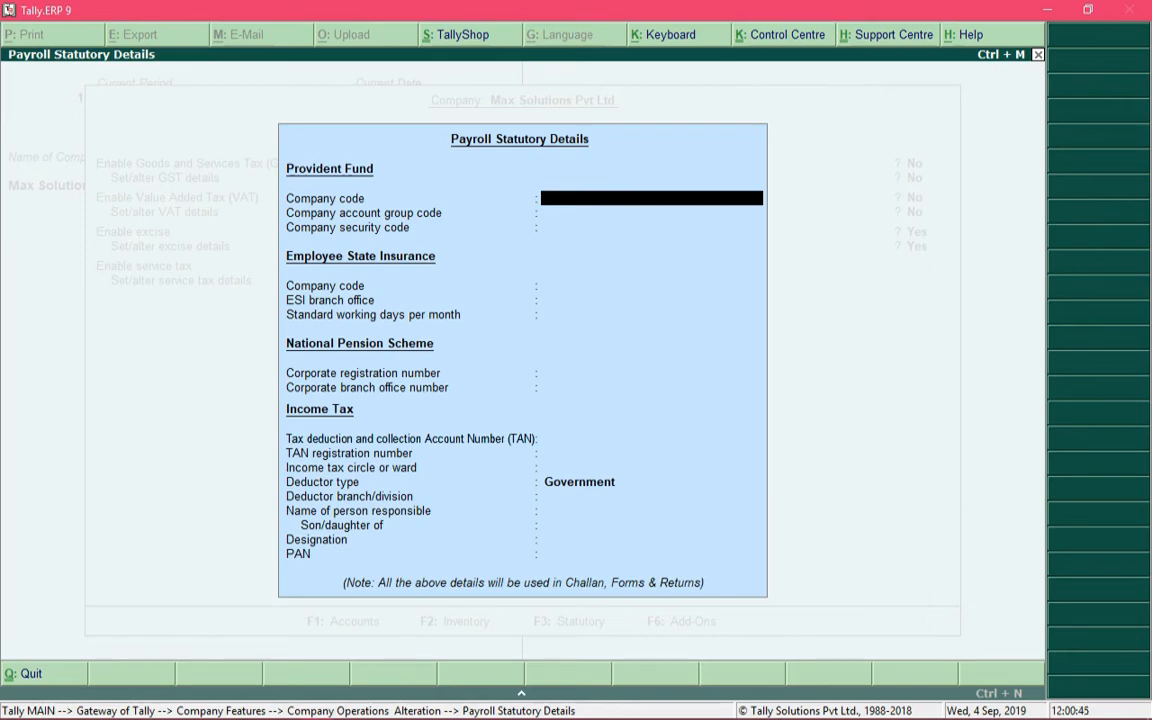
Step: Enter PF codes KN/BN/12345/00001, KN/BN/12345/00009 and KN/BN/12345/00008 for company, account group and security
{"action": "type", "text": "KN/BN/12345/00001"}
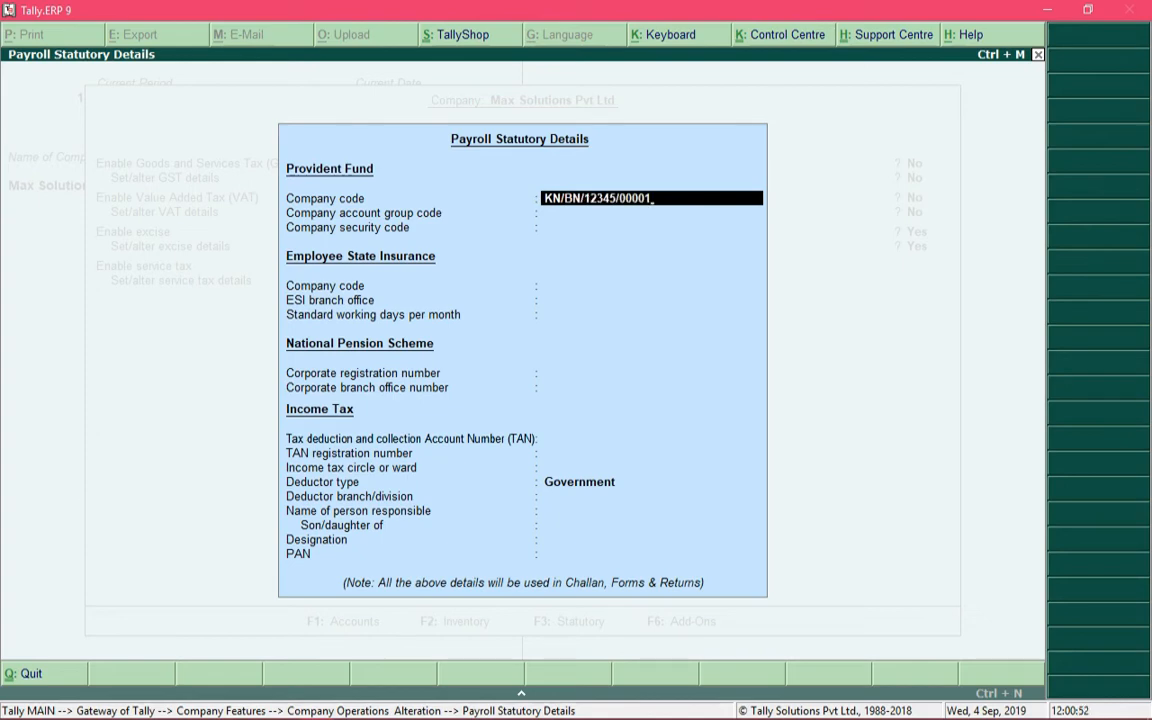
{"action": "key", "text": "Return"}
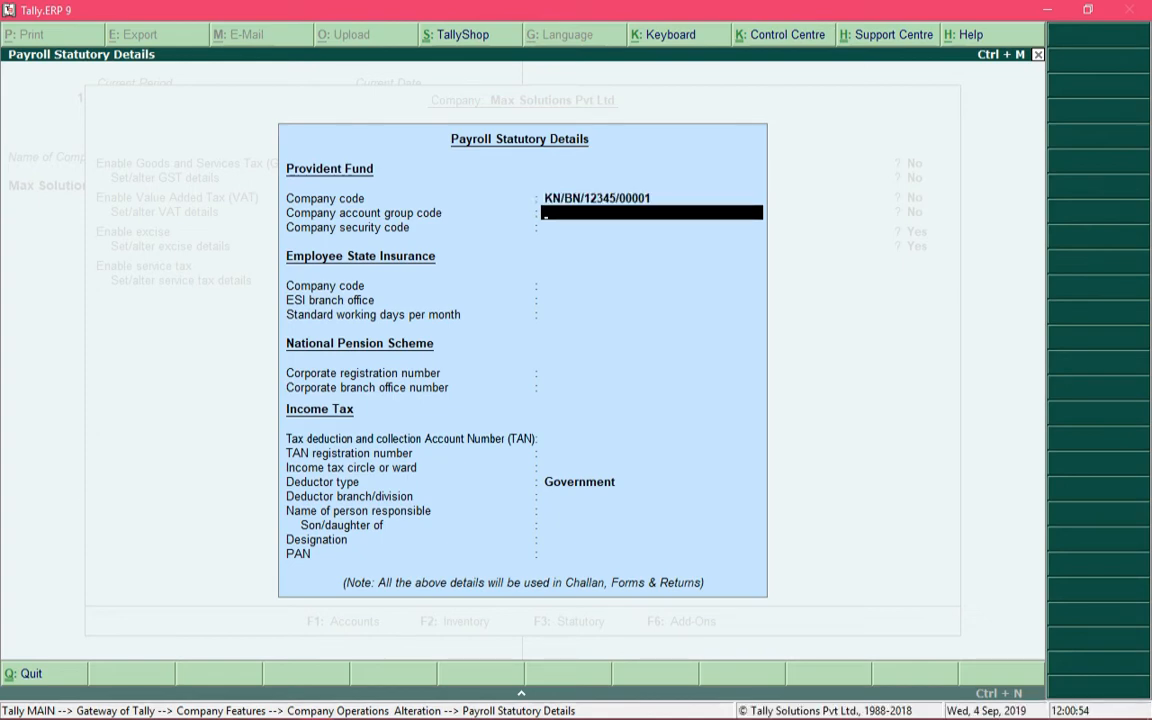
{"action": "type", "text": "KN/BN/12345/0000"}
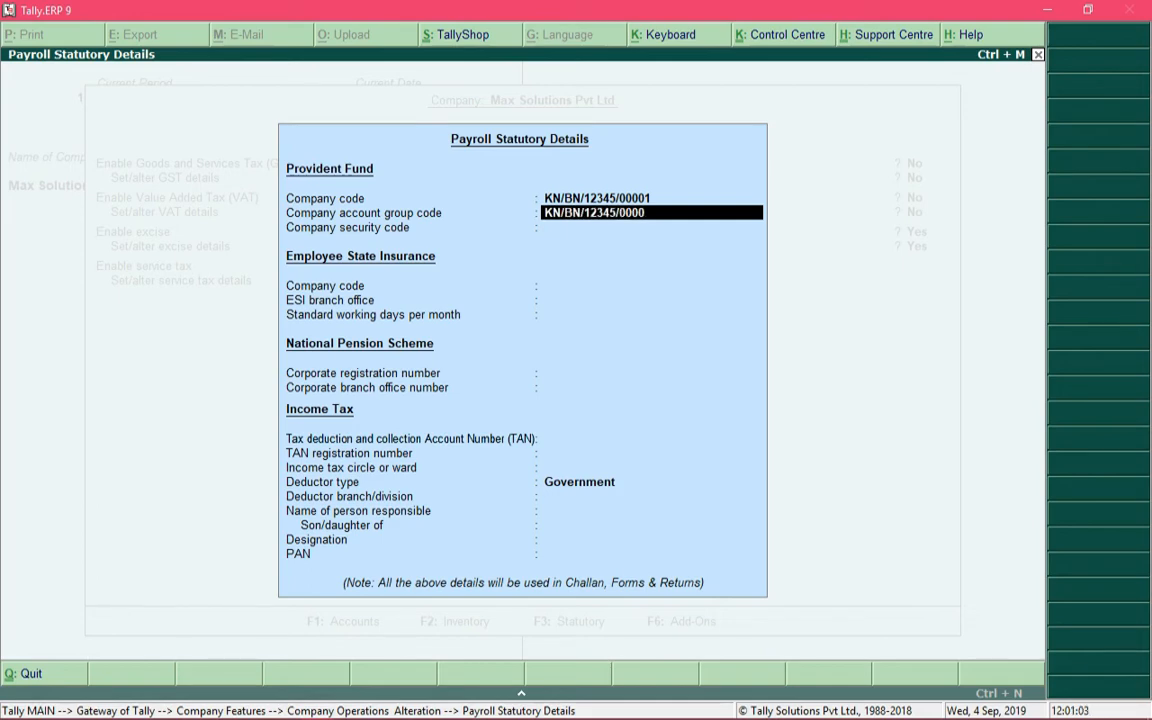
{"action": "type", "text": "9"}
{"action": "key", "text": "Return"}
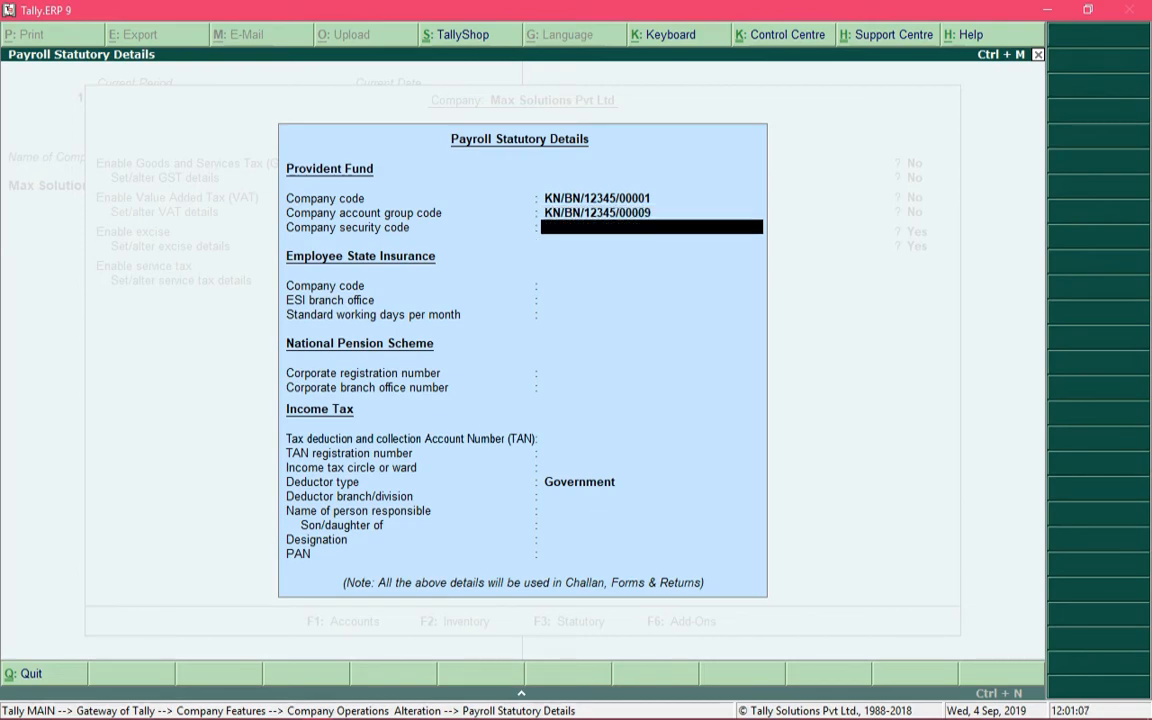
{"action": "type", "text": "KN/BN/12345/00008"}
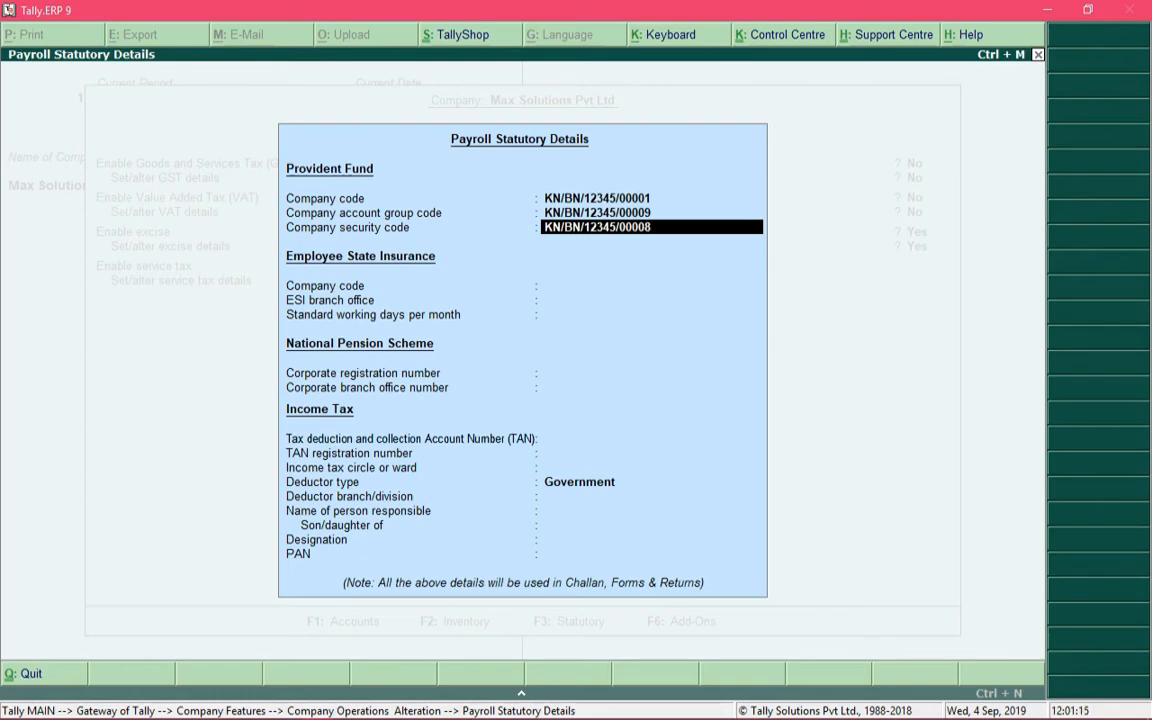
{"action": "key", "text": "Return"}
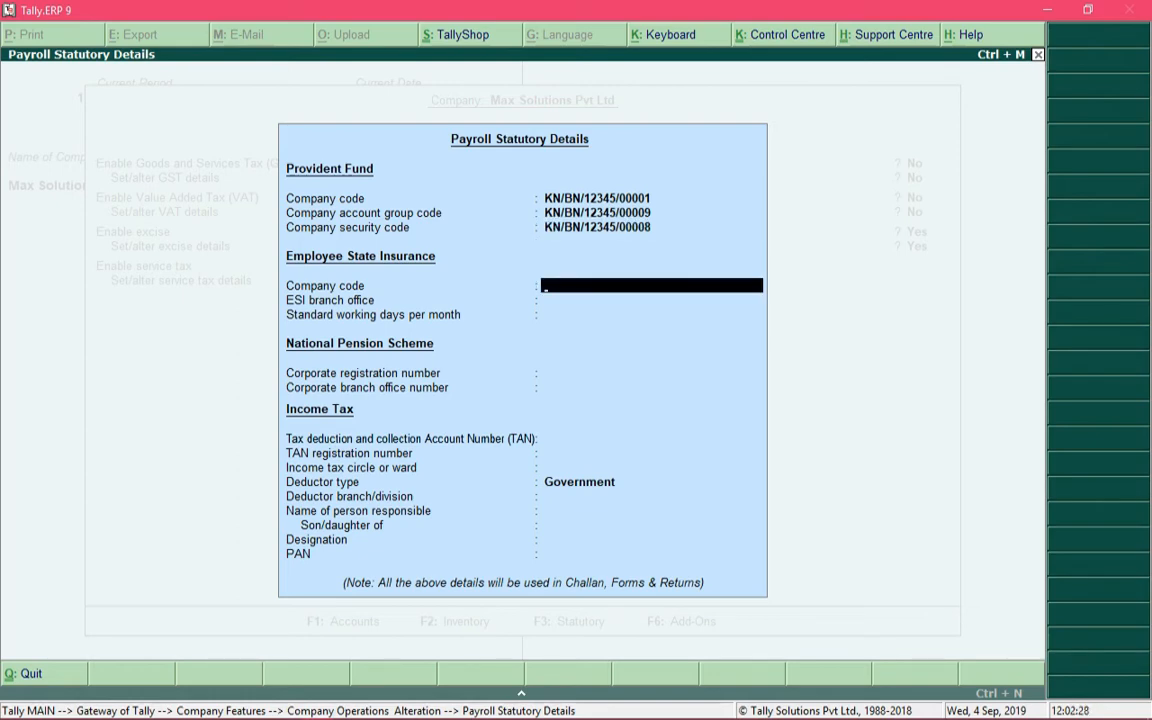
Step: Enter ESI code KN/BN/12345/234234, branch office Koramangala and 26 standard working days per month
{"action": "type", "text": "KN/BN/12345/234234"}
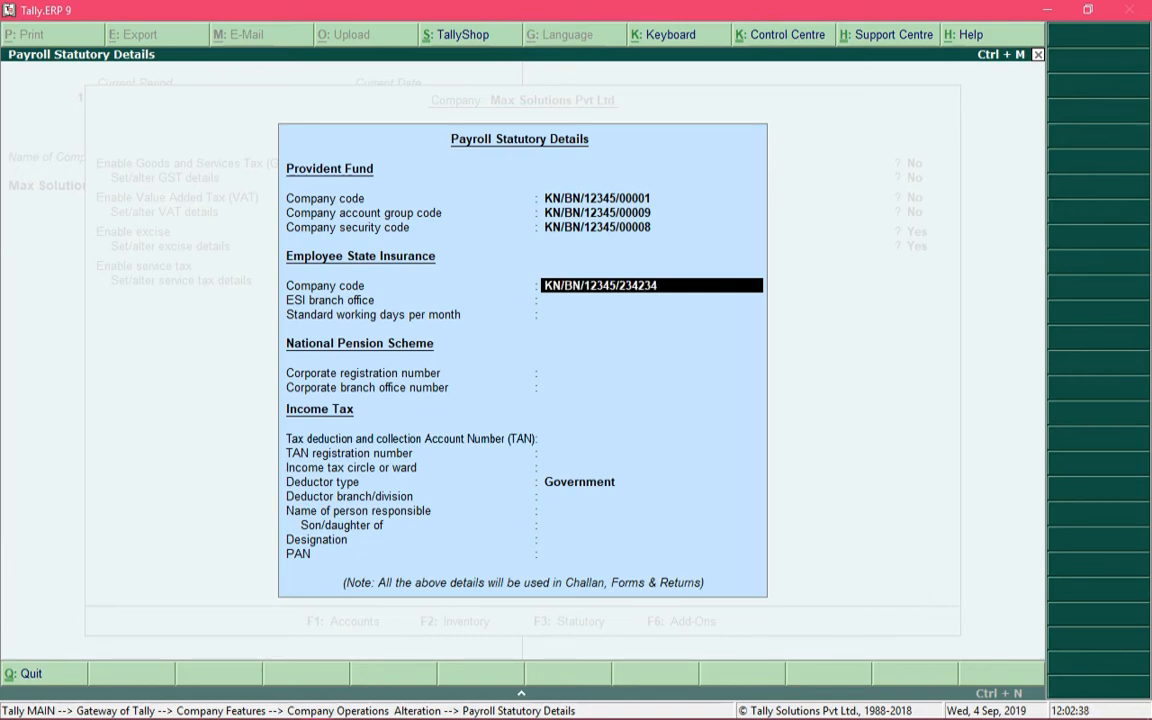
{"action": "key", "text": "Return"}
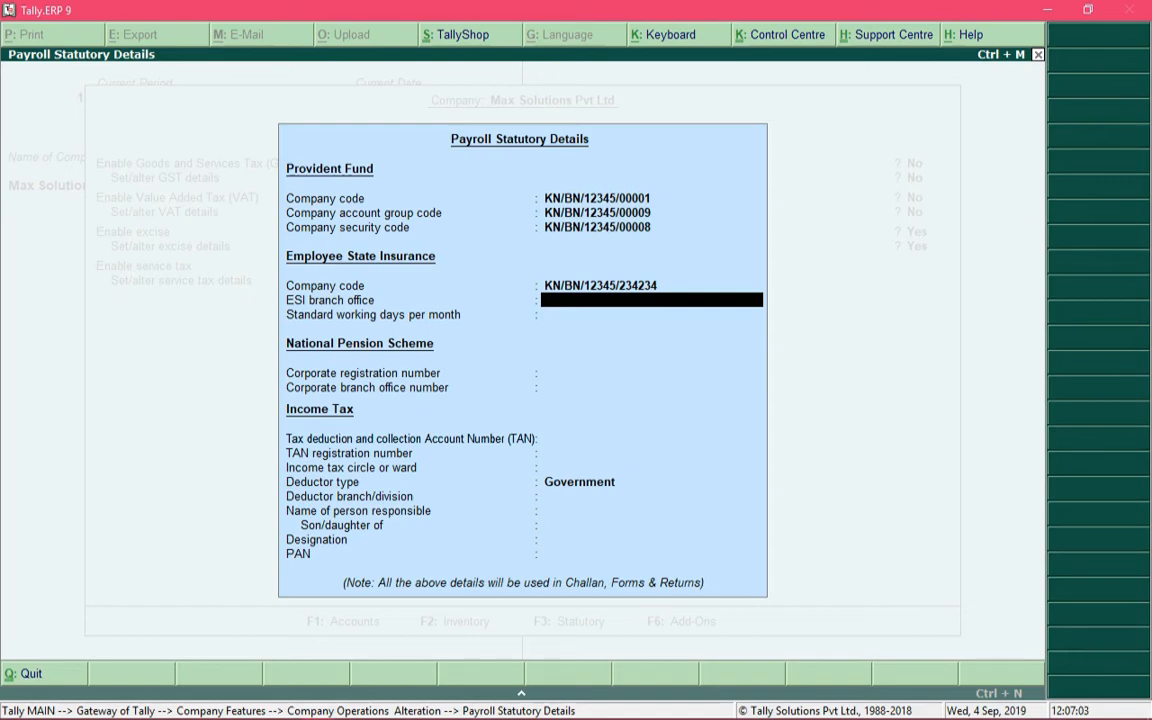
{"action": "type", "text": "Koramangala"}
{"action": "key", "text": "Return"}
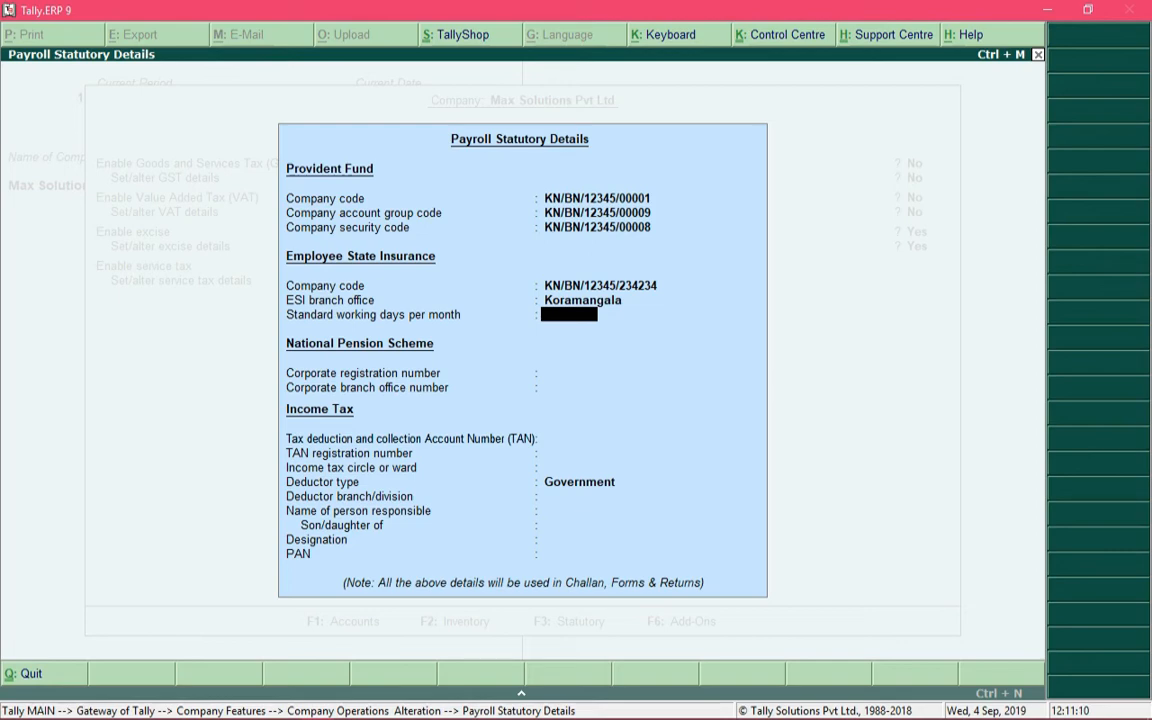
{"action": "type", "text": "26"}
{"action": "key", "text": "BackSpace"}
{"action": "type", "text": "4"}
{"action": "key", "text": "BackSpace"}
{"action": "key", "text": "BackSpace"}
{"action": "type", "text": "26"}
{"action": "key", "text": "Return"}
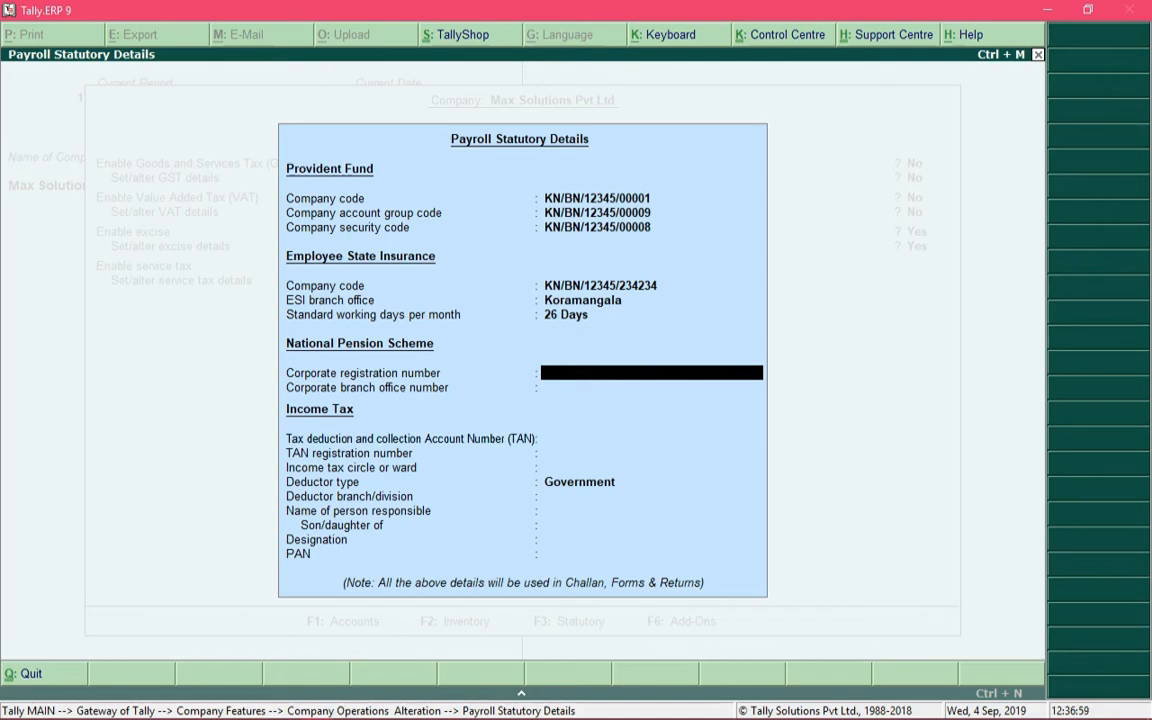
Step: Enter the NPS corporate registration number and corporate branch office number
{"action": "type", "text": "1234567"}
{"action": "key", "text": "Return"}
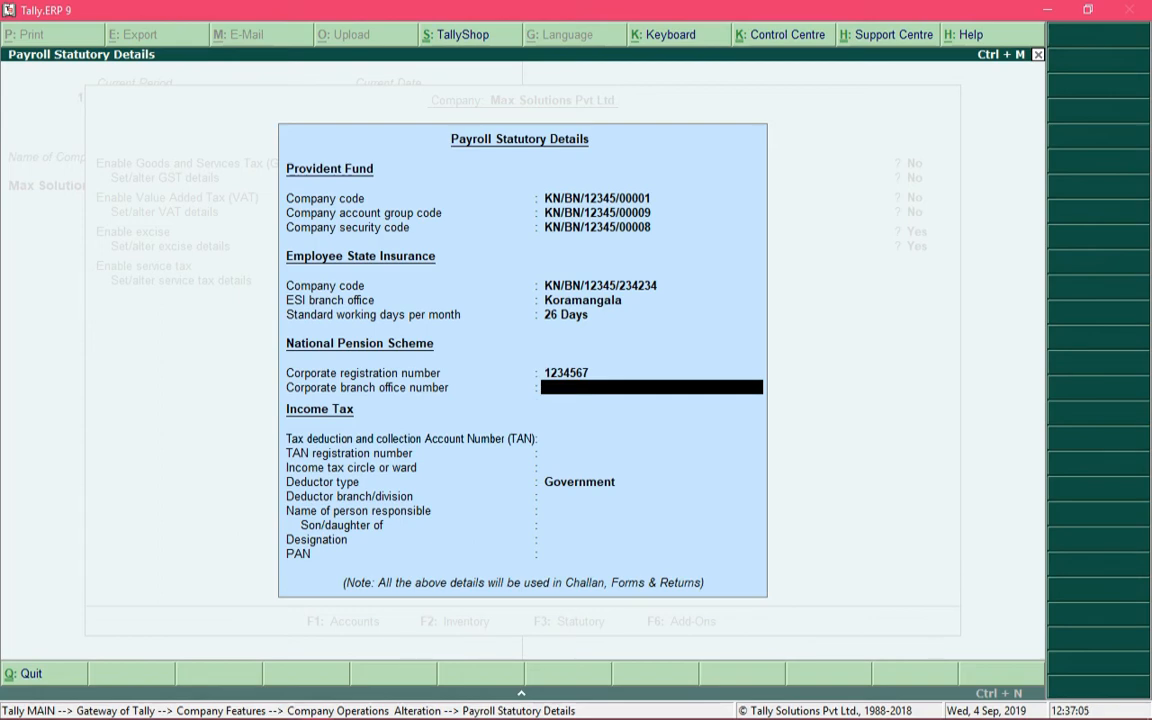
{"action": "type", "text": "1111111"}
{"action": "key", "text": "Return"}
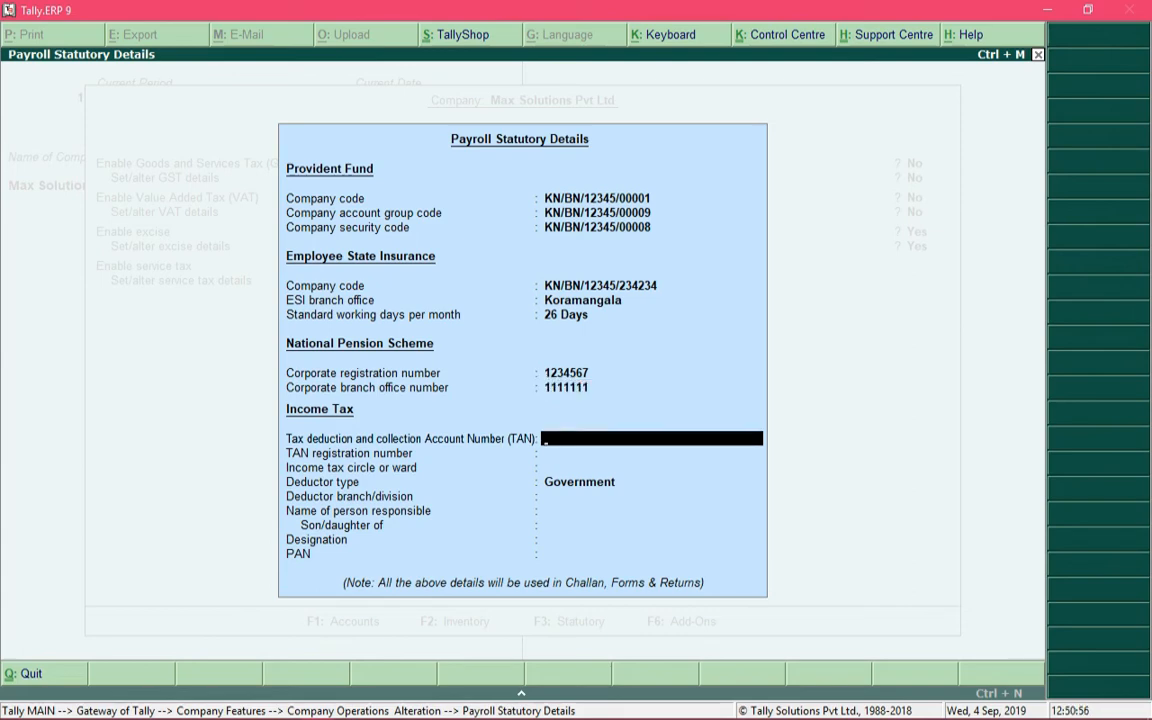
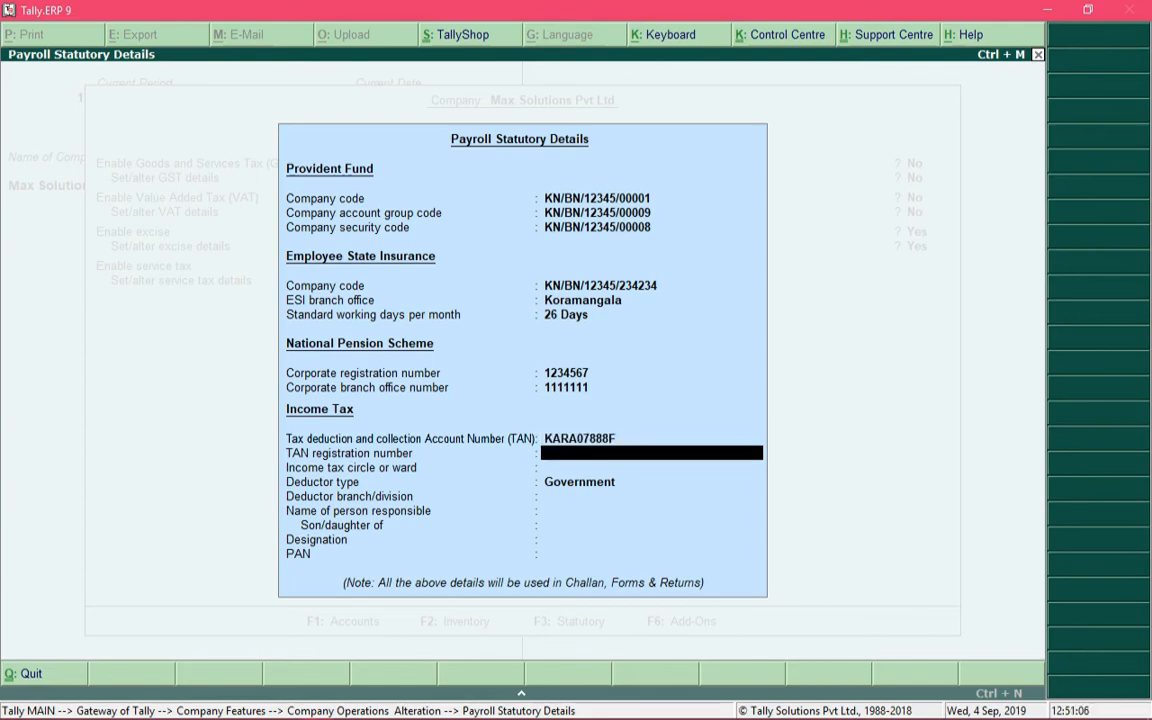
Step: Fill in the TAN, TAN registration number and income tax ward BANGALORE SOUTH
{"action": "type", "text": "12345"}
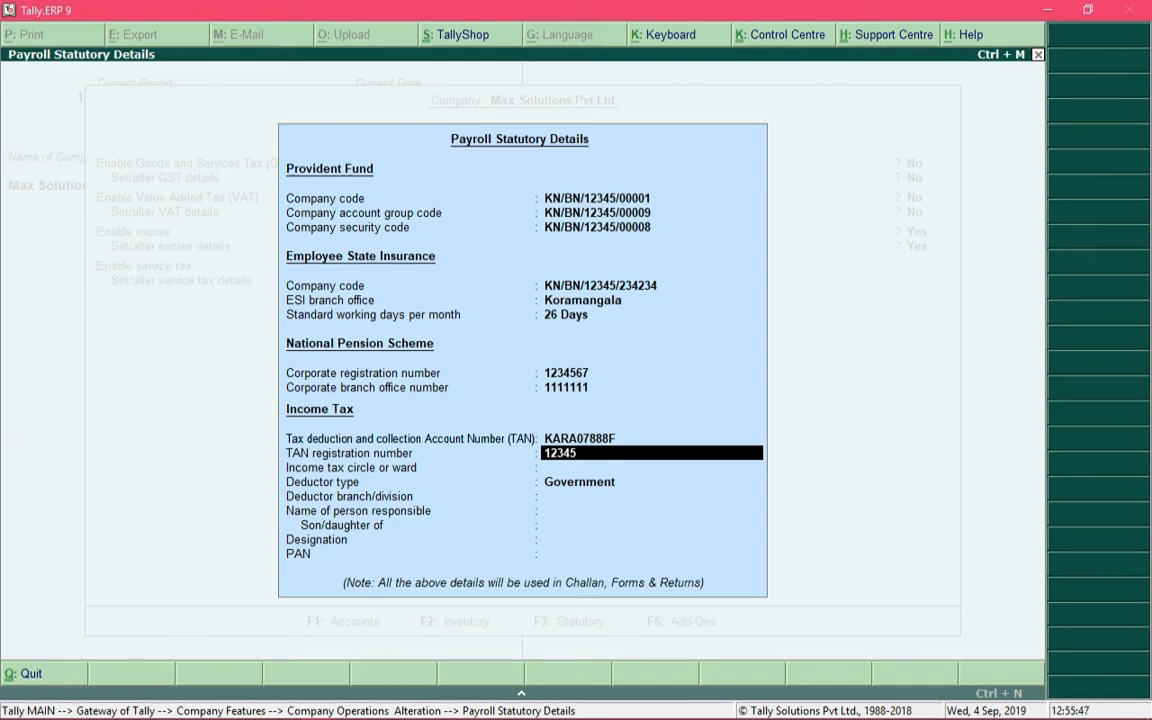
{"action": "key", "text": "Return"}
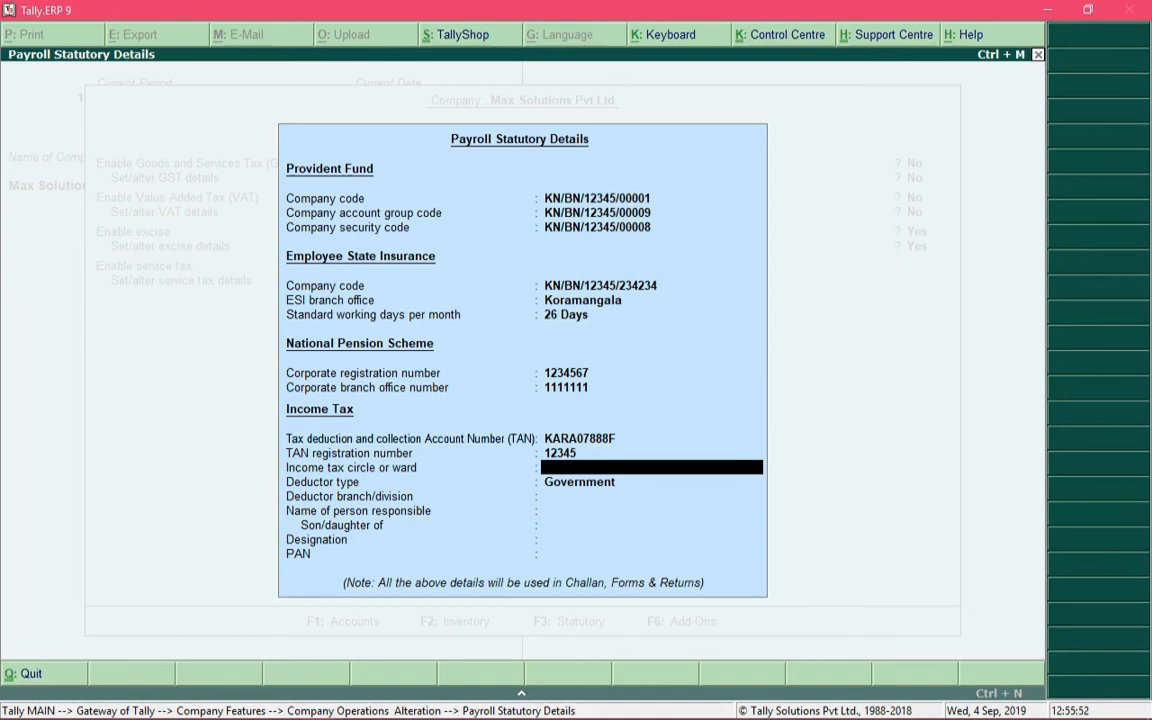
{"action": "type", "text": "BANGALORE SOUTH"}
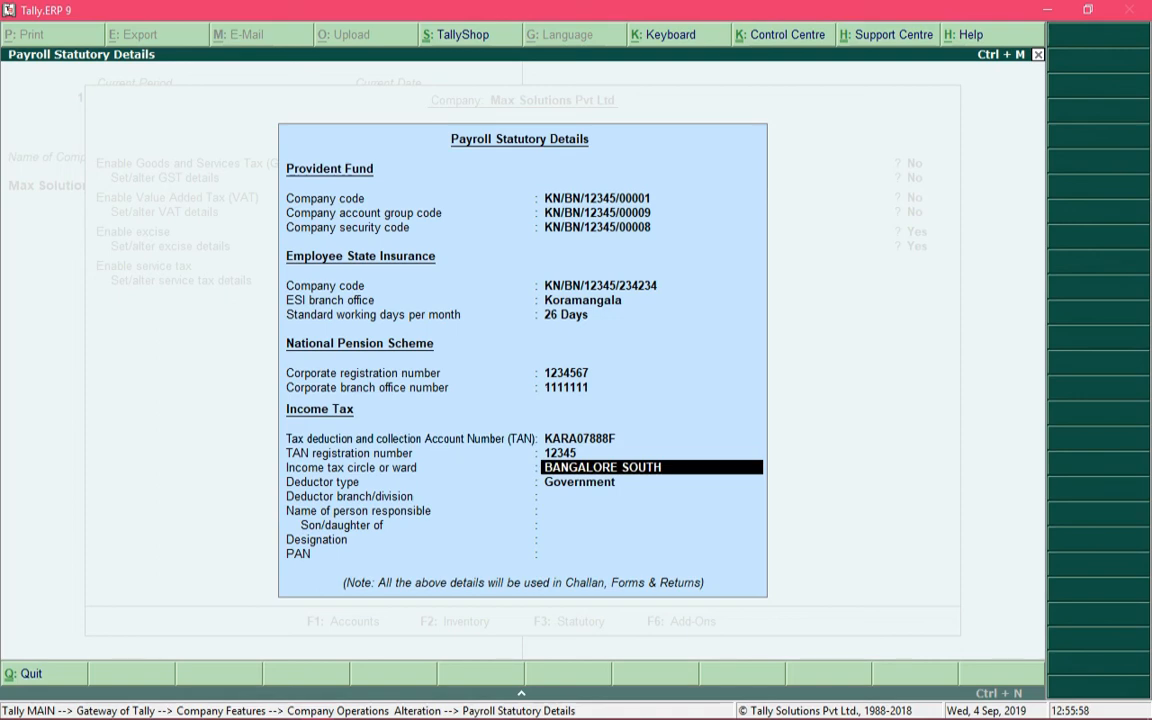
{"action": "key", "text": "Return"}
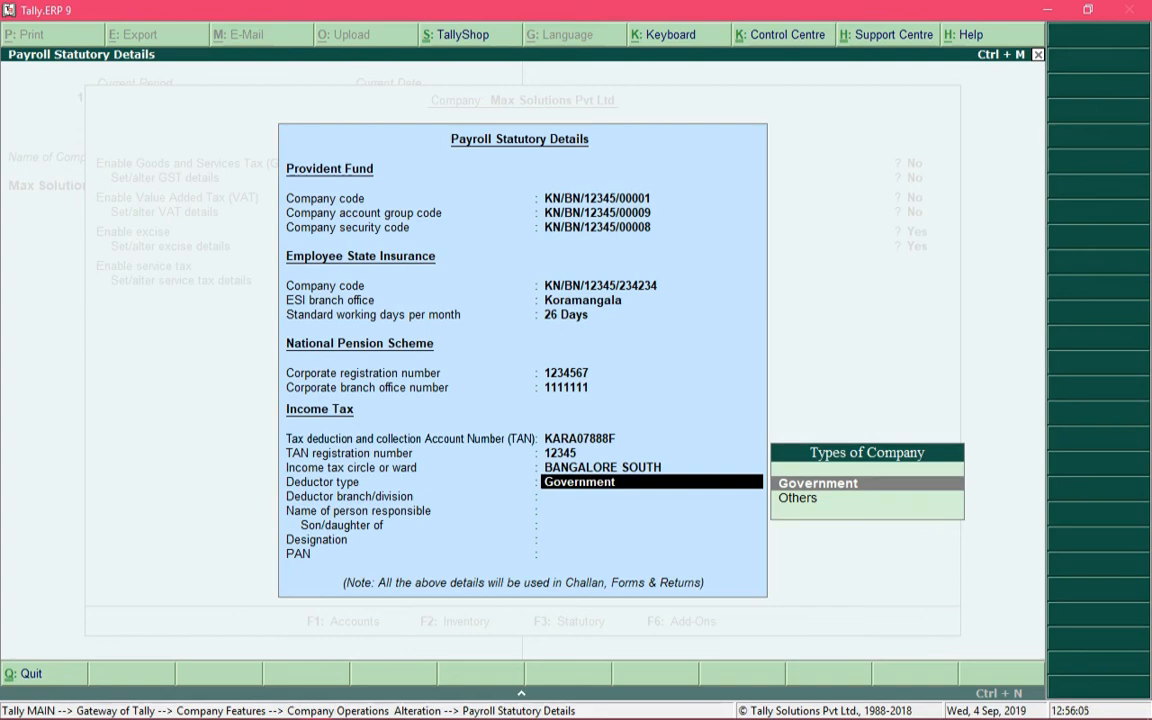
Step: Change the Income Tax deductor type from Government to Others
{"action": "key", "text": "Down"}
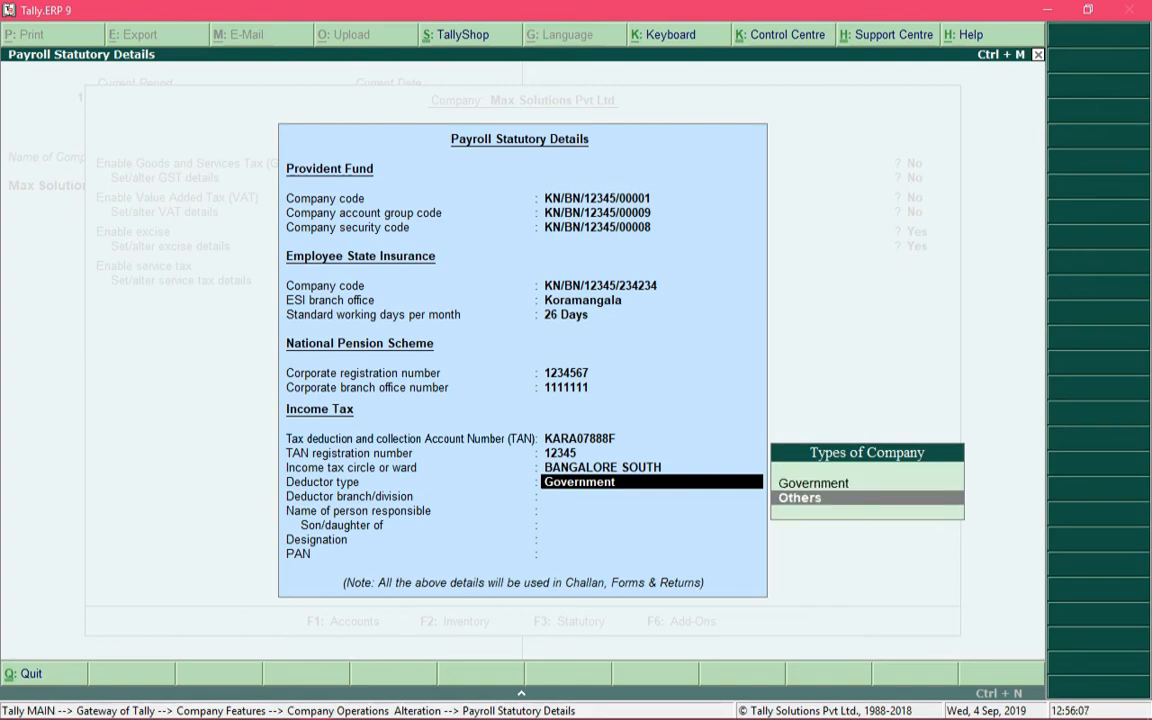
{"action": "key", "text": "Return"}
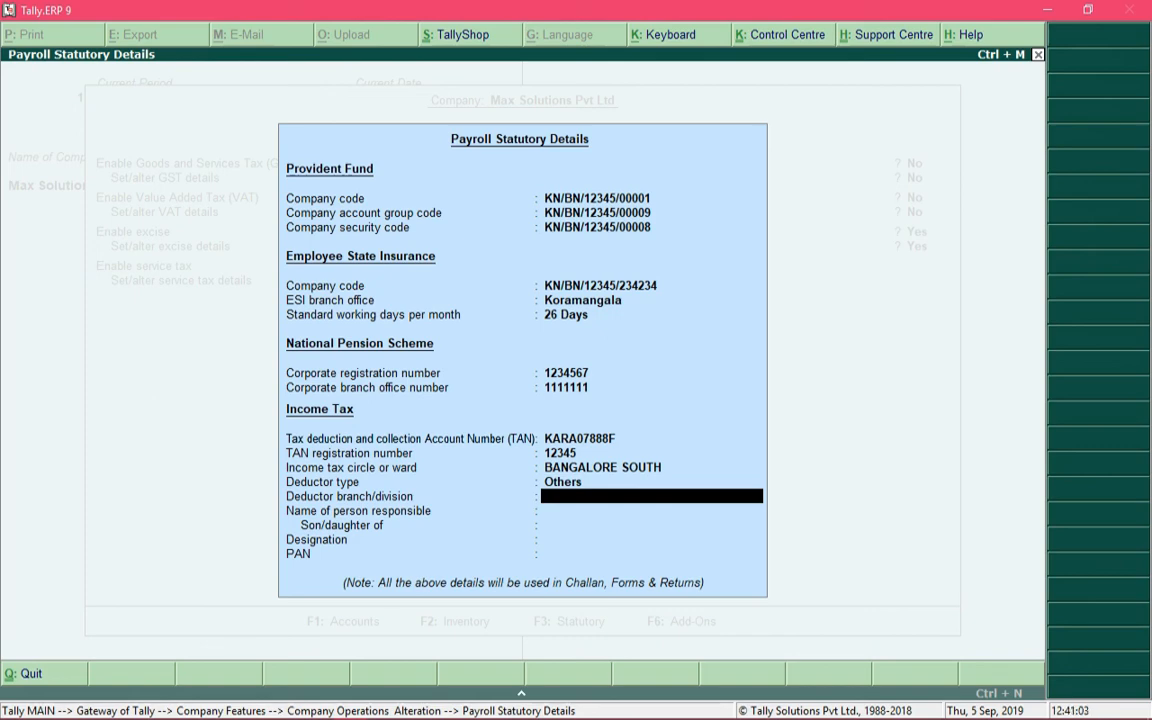
Step: Set the deductor branch/division to Koramangala, replacing the Cement Division entry
{"action": "type", "text": "Cement Divis"}
{"action": "type", "text": "ion"}
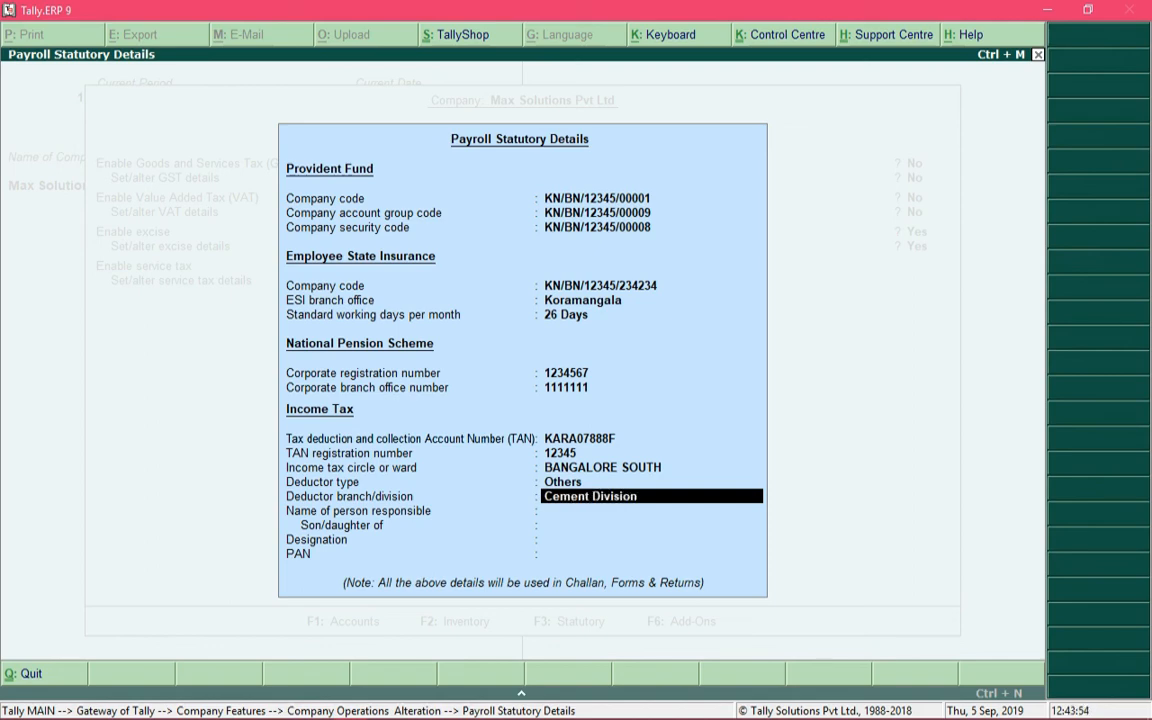
{"action": "key", "text": "BackSpace"}
{"action": "key", "text": "BackSpace"}
{"action": "key", "text": "BackSpace"}
{"action": "key", "text": "BackSpace"}
{"action": "key", "text": "BackSpace"}
{"action": "key", "text": "BackSpace"}
{"action": "key", "text": "BackSpace"}
{"action": "key", "text": "BackSpace"}
{"action": "key", "text": "BackSpace"}
{"action": "key", "text": "BackSpace"}
{"action": "key", "text": "BackSpace"}
{"action": "key", "text": "BackSpace"}
{"action": "key", "text": "BackSpace"}
{"action": "key", "text": "BackSpace"}
{"action": "key", "text": "BackSpace"}
{"action": "type", "text": "Ko"}
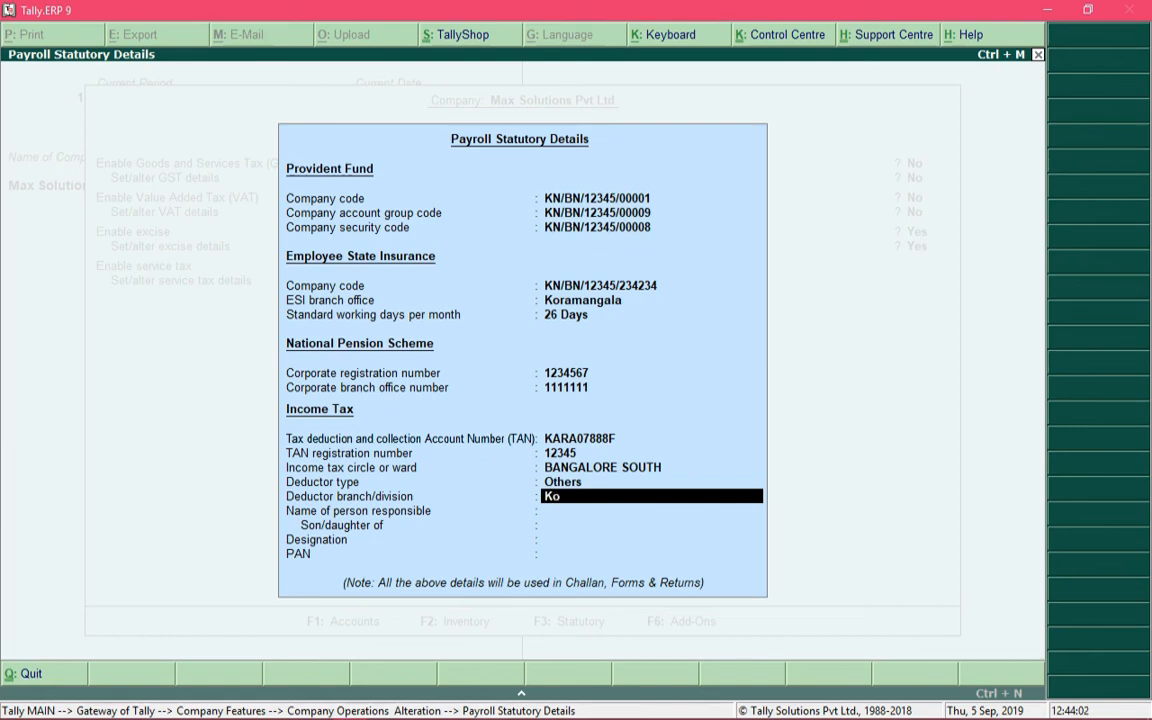
{"action": "type", "text": "ramangala"}
{"action": "key", "text": "Return"}
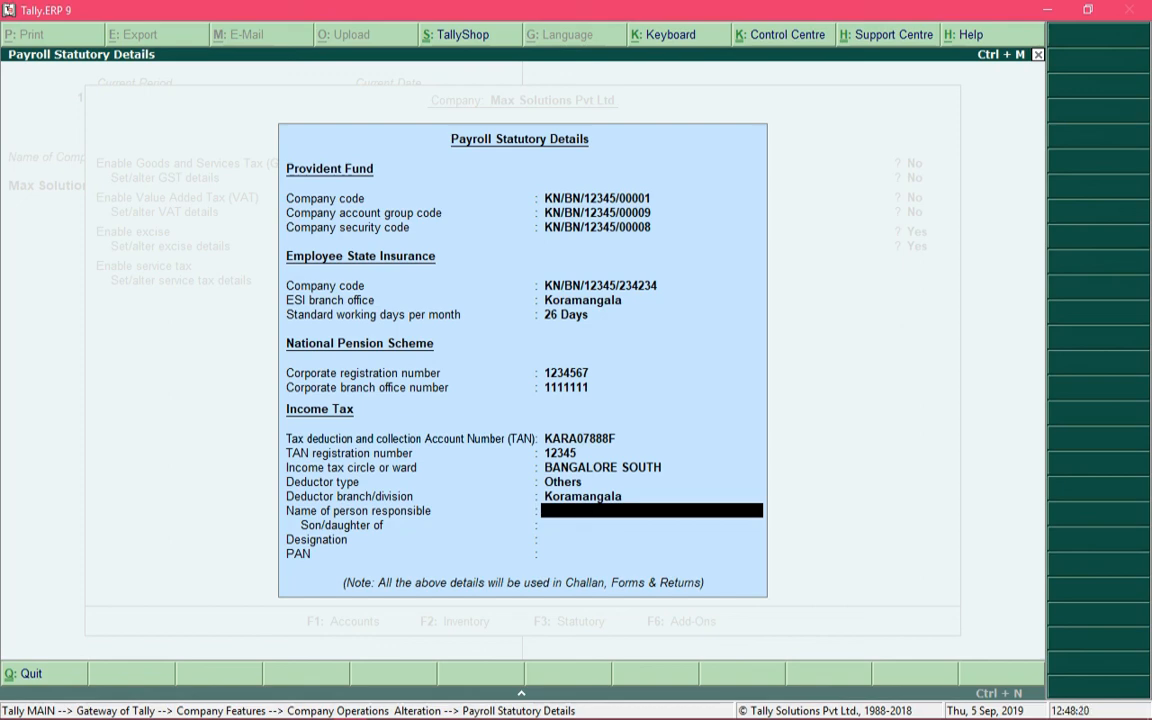
Step: Enter the responsible person's name, parent's name, designation CFO and their PAN
{"action": "key", "text": "Return"}
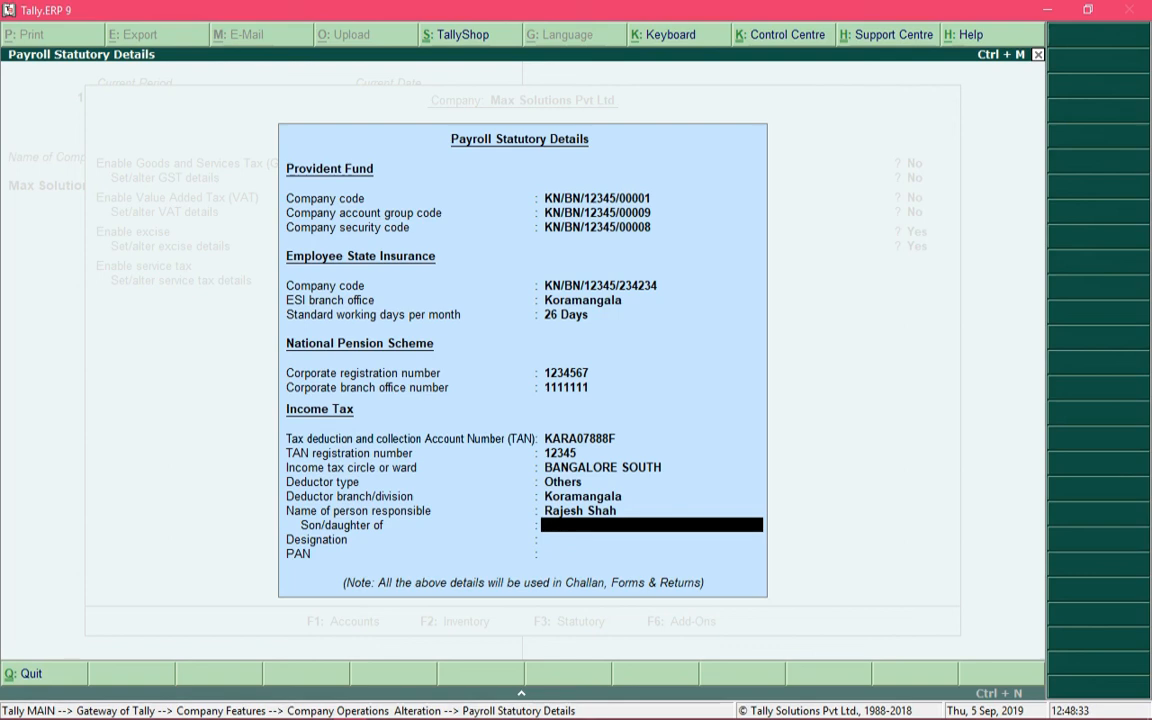
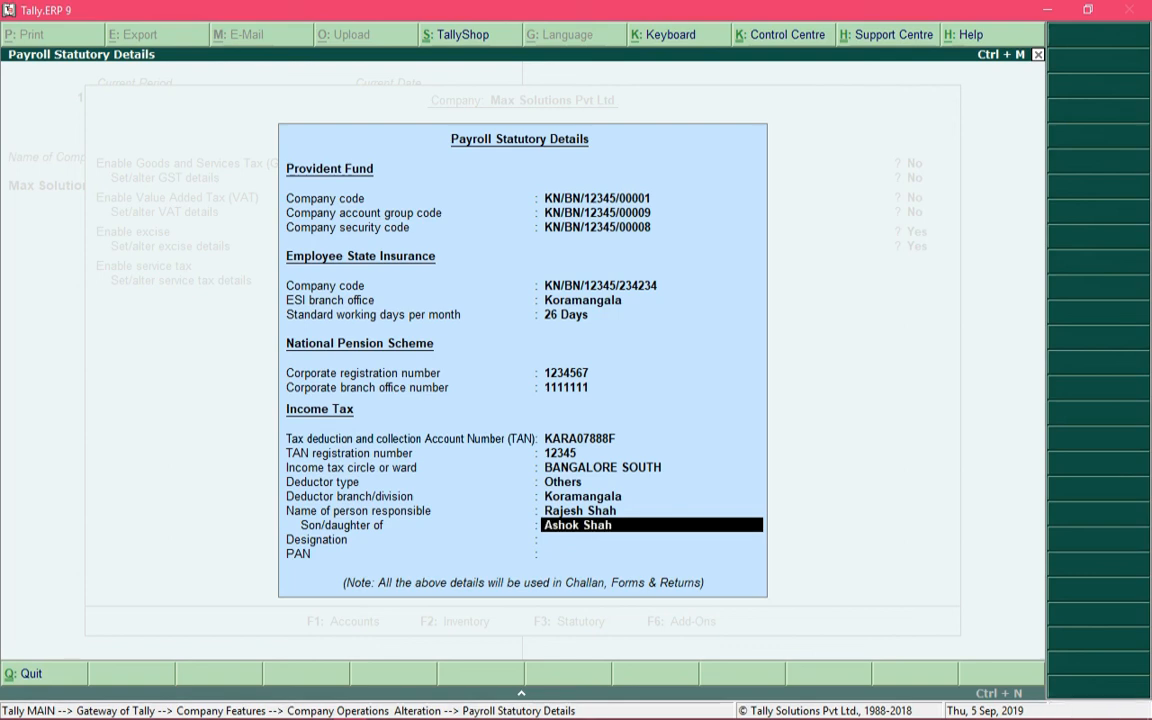
{"action": "key", "text": "Return"}
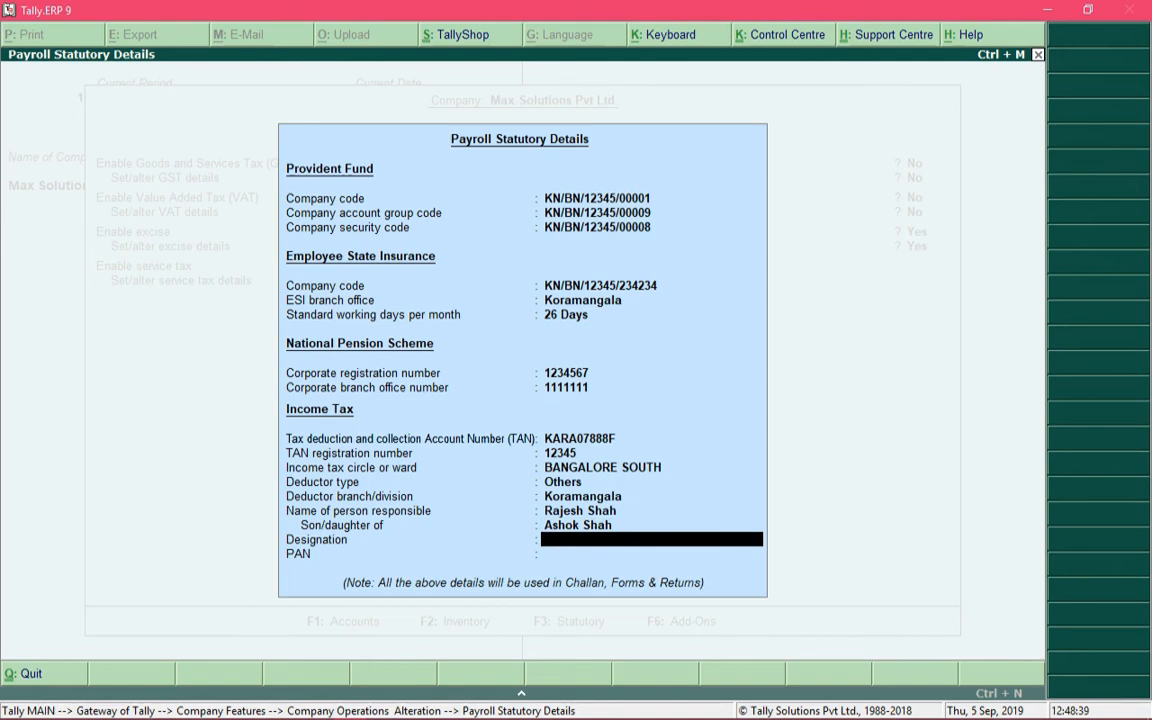
{"action": "type", "text": "CFO"}
{"action": "key", "text": "Return"}
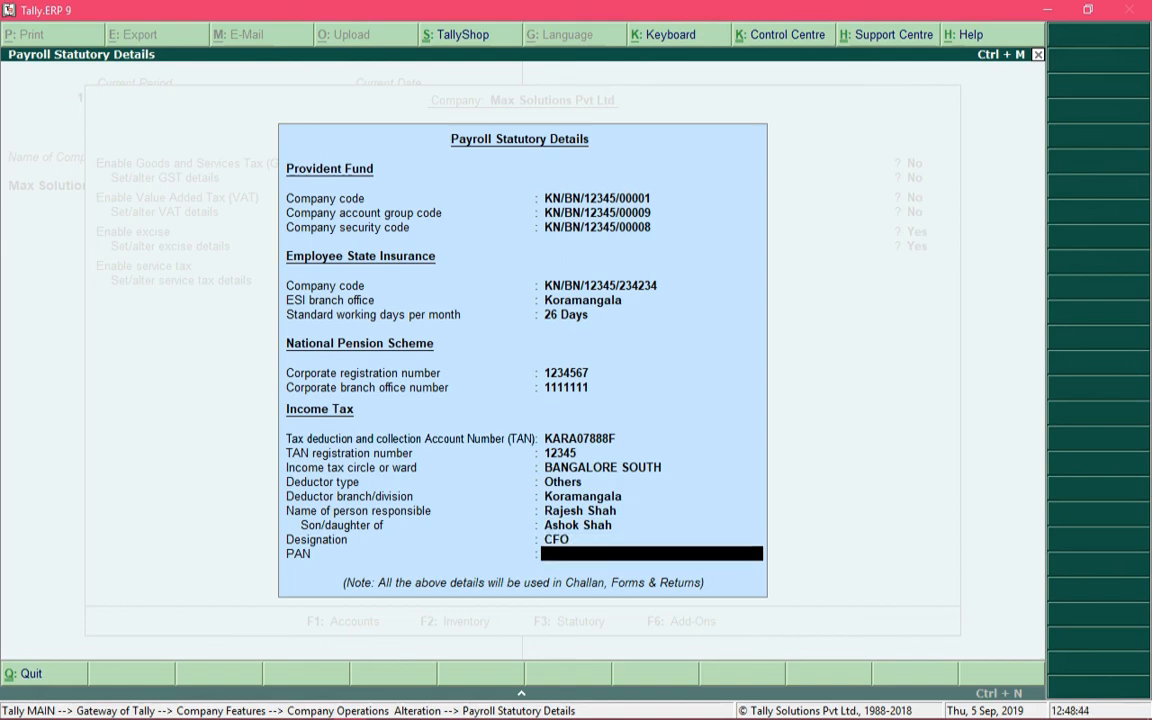
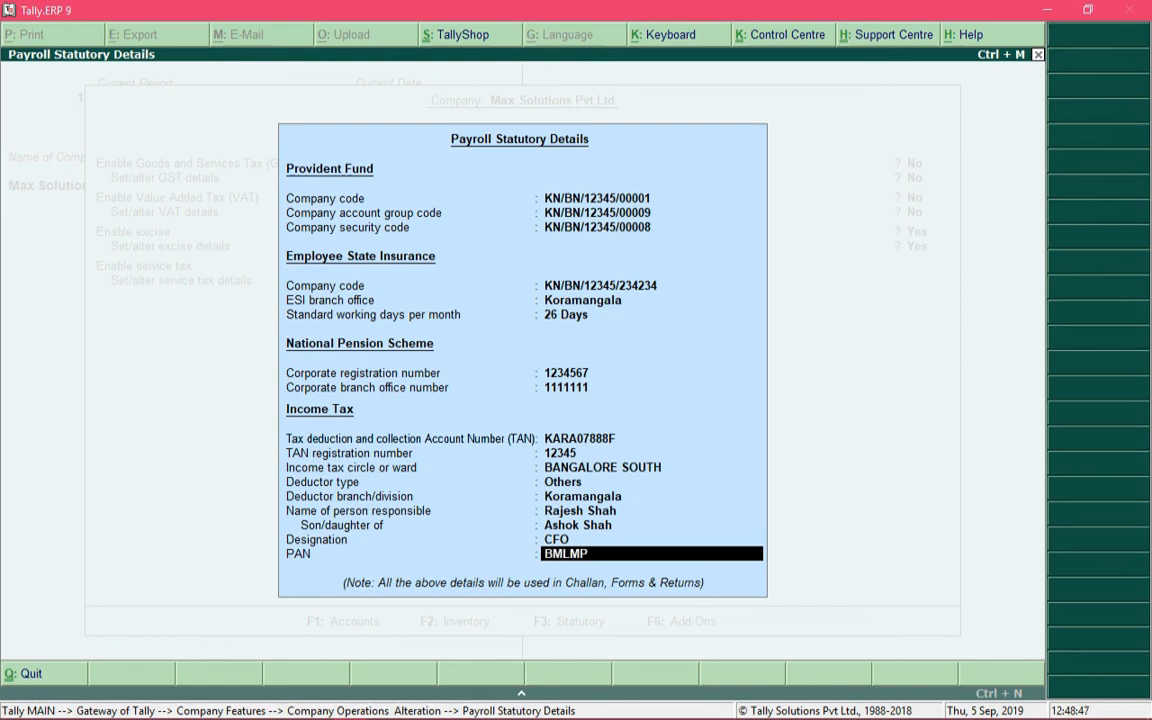